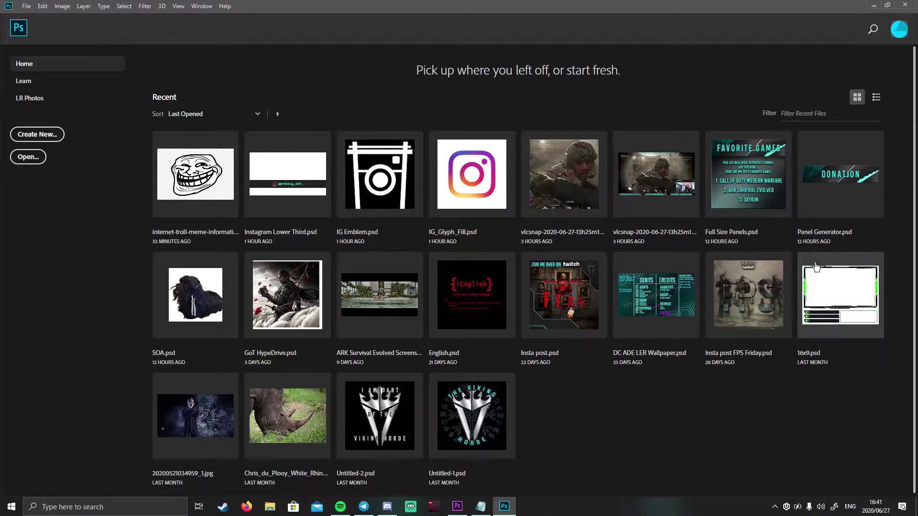
# Step: Create a new 300 × 300 pixel document with artboards enabled, and collapse the Character panel
pyautogui.click(38, 136)
pyautogui.click(544, 190)
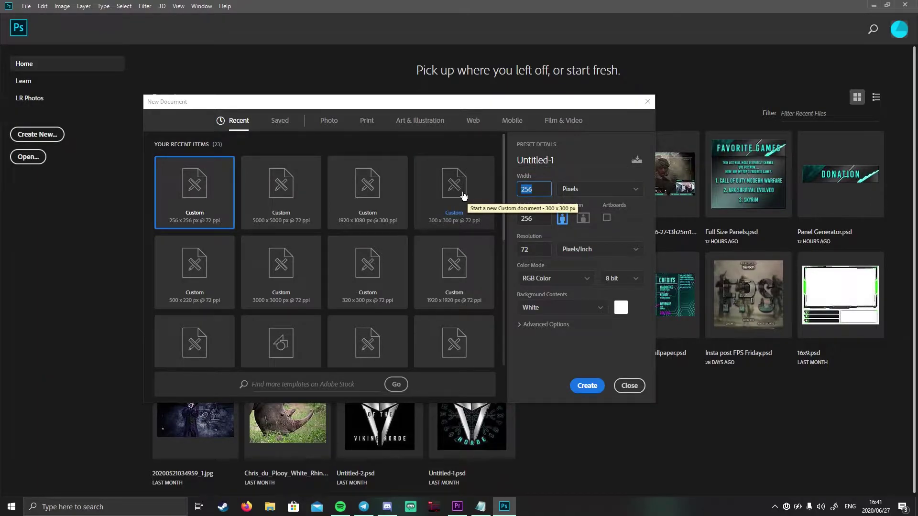
pyautogui.write('300')
pyautogui.press('Tab')
pyautogui.write('30')
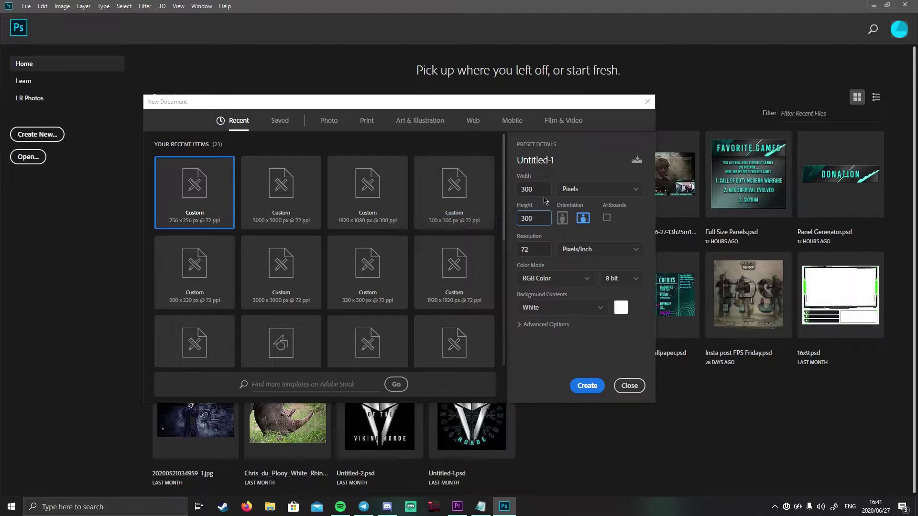
pyautogui.click(607, 218)
pyautogui.click(587, 388)
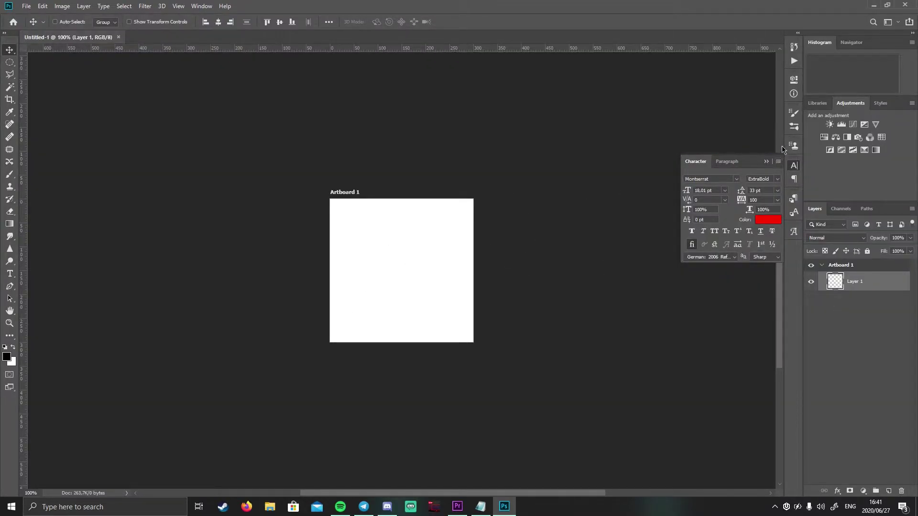
pyautogui.click(765, 161)
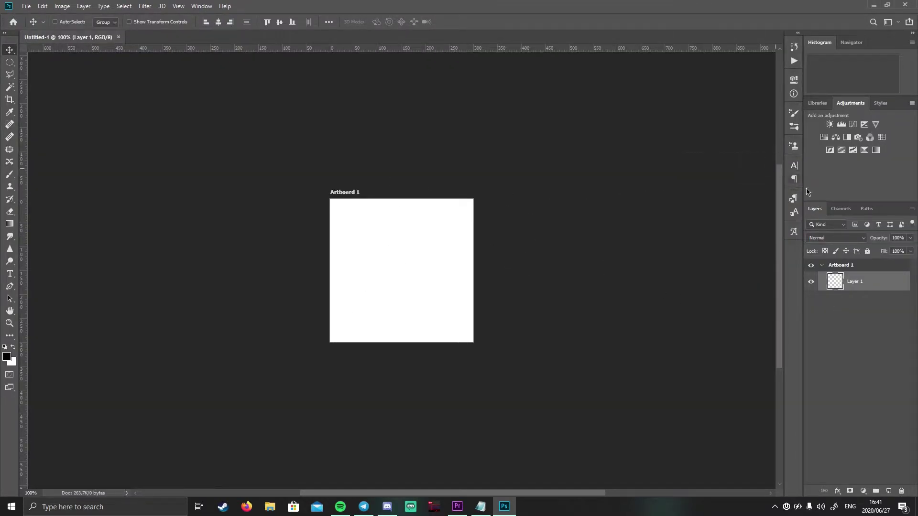
# Step: Duplicate Artboard 1 twice and line the copies up beside it in a row with narrow, even gaps
pyautogui.click(822, 267)
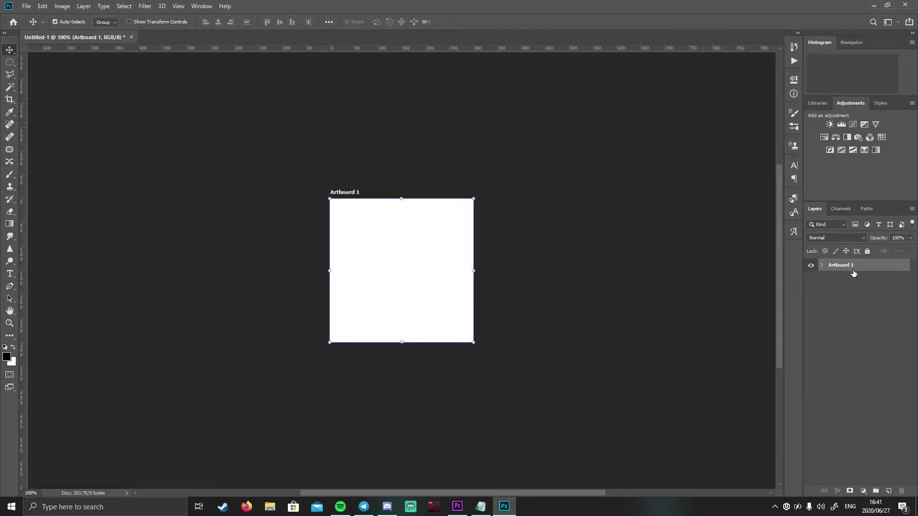
pyautogui.hotkey('ctrl', 'j')
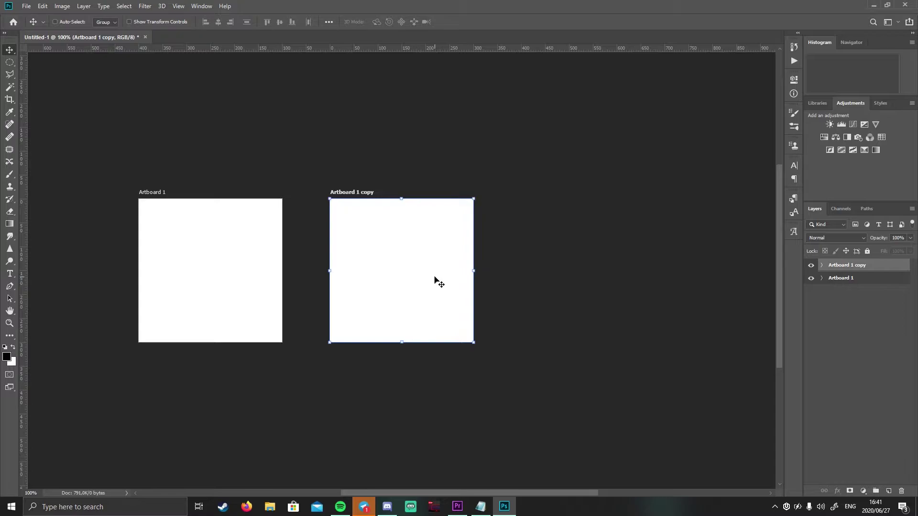
pyautogui.moveTo(435, 278); pyautogui.dragTo(388, 277)
pyautogui.press('ctrl')
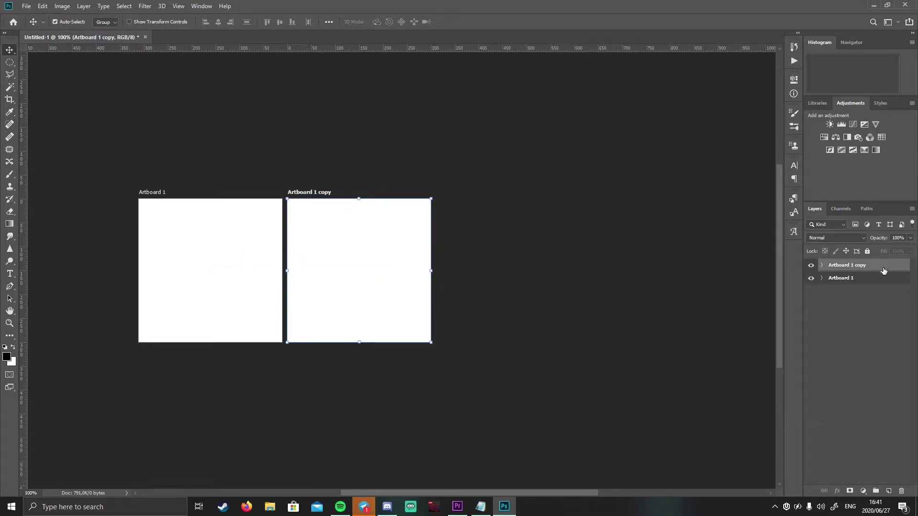
pyautogui.hotkey('ctrl', 'j')
pyautogui.moveTo(352, 266); pyautogui.dragTo(311, 268)
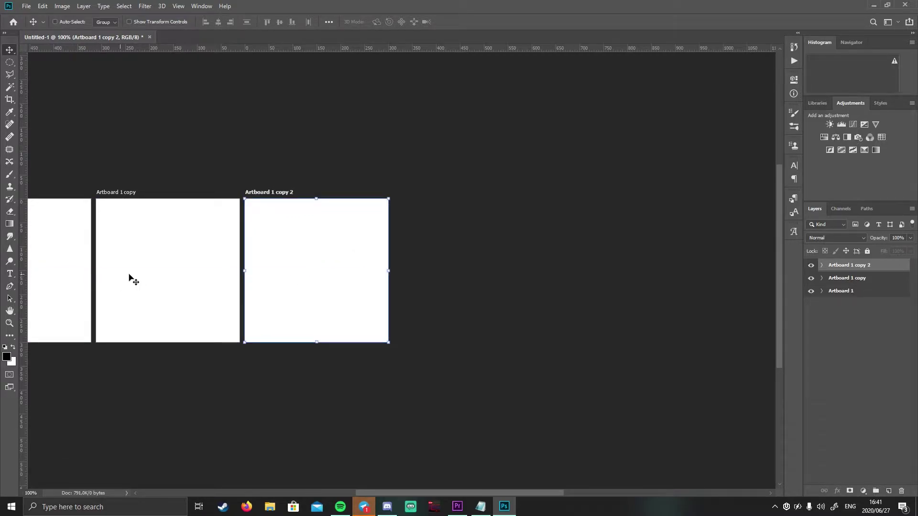
# Step: Duplicate the row of three artboards twice, stacking each copy above the last to form a 3 × 3 grid with narrow gaps
pyautogui.scroll(1, 144, 284)
pyautogui.scroll(-1, 174, 285)
pyautogui.scroll(3, 174, 286)
pyautogui.scroll(-2, 175, 286)
pyautogui.hscroll(-7, 179, 287)
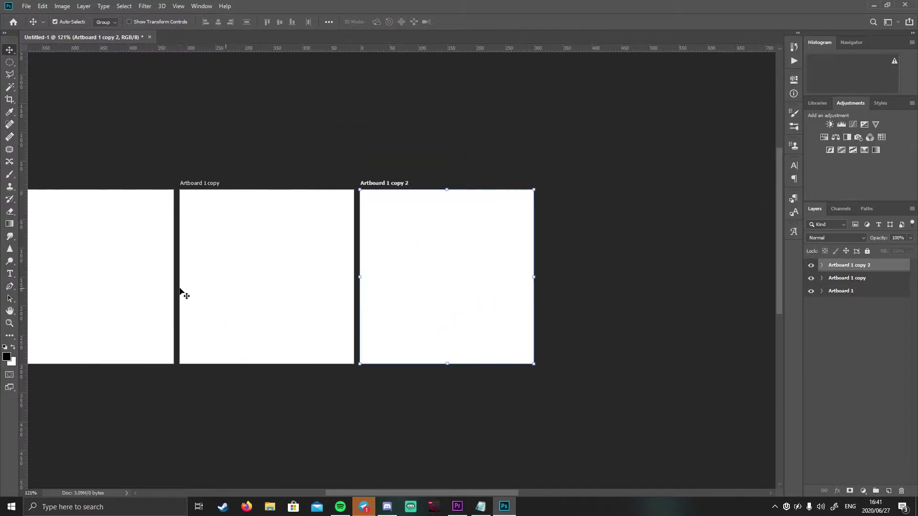
pyautogui.hscroll(-3, 184, 295)
pyautogui.scroll(-2, 383, 297)
pyautogui.scroll(1, 617, 277)
pyautogui.scroll(1, 616, 282)
pyautogui.scroll(-2, 616, 287)
pyautogui.scroll(2, 615, 287)
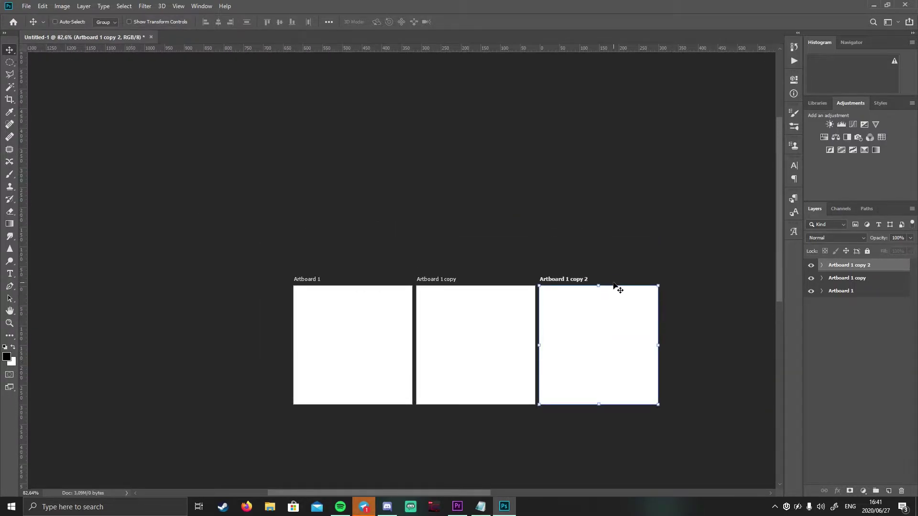
pyautogui.keyDown('shift'); pyautogui.click(870, 292); pyautogui.keyUp('shift')
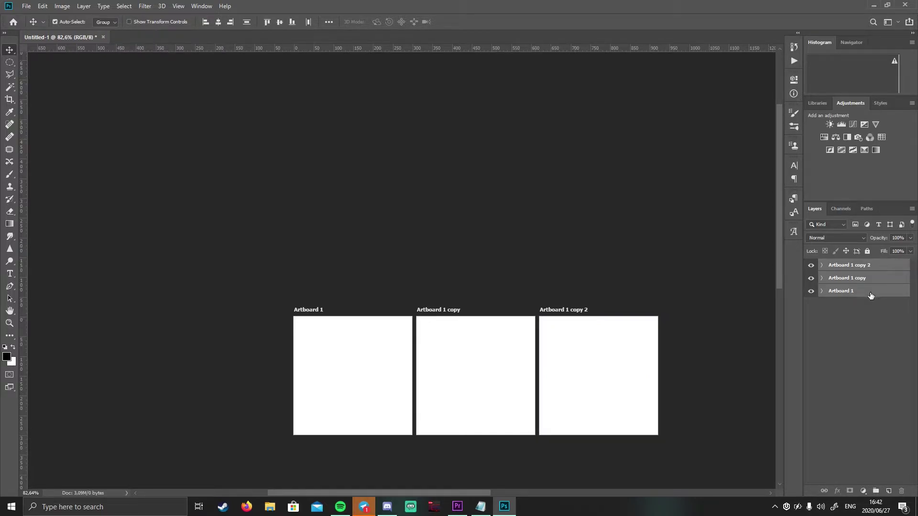
pyautogui.hotkey('ctrl', 'j')
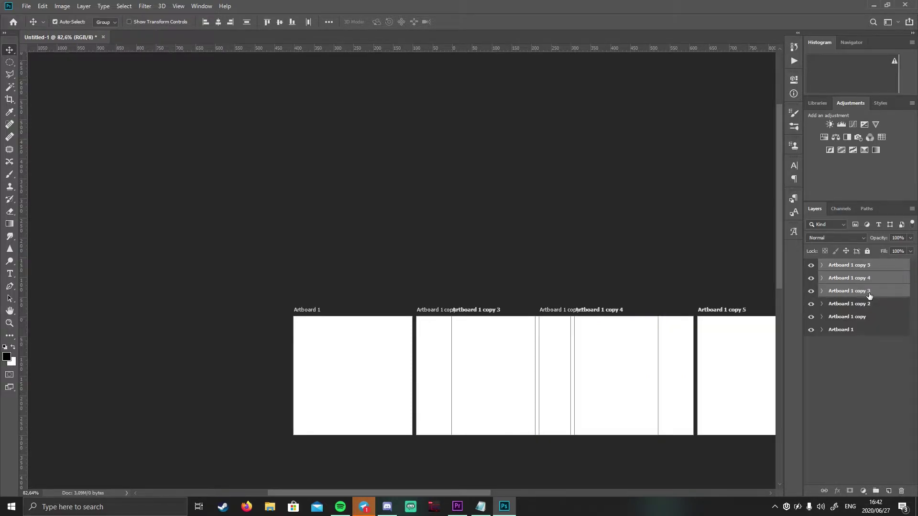
pyautogui.moveTo(588, 361); pyautogui.dragTo(438, 237)
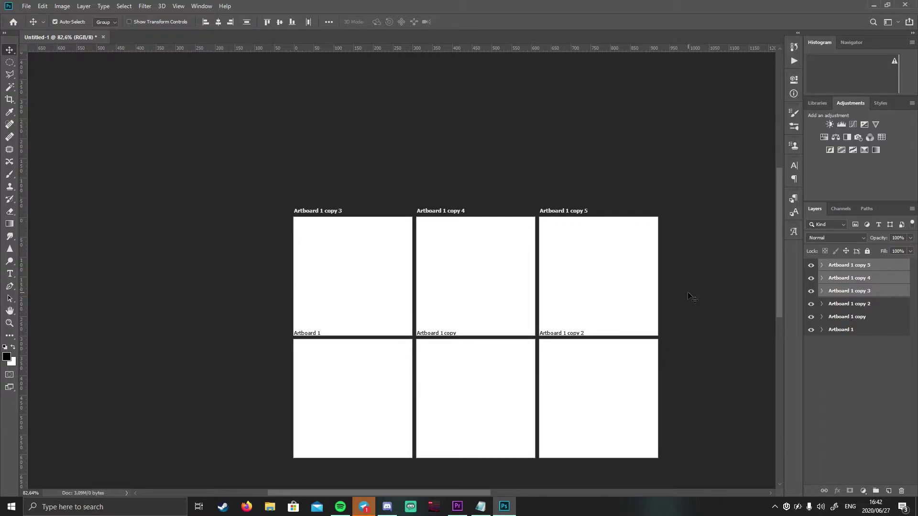
pyautogui.hotkey('ctrl', 'j')
pyautogui.moveTo(735, 265); pyautogui.dragTo(579, 138)
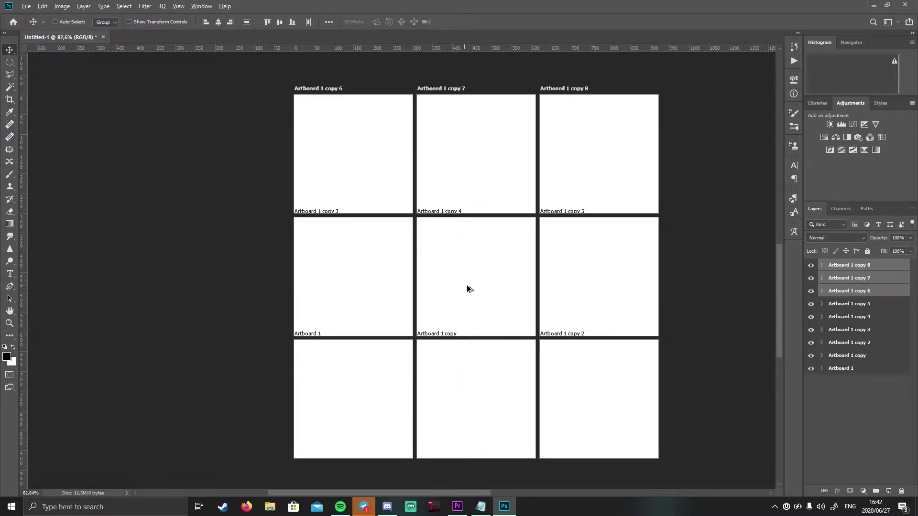
# Step: Add an empty layer above all the artboards, outside any of them, and deselect it
pyautogui.scroll(-1, 494, 288)
pyautogui.click(857, 414)
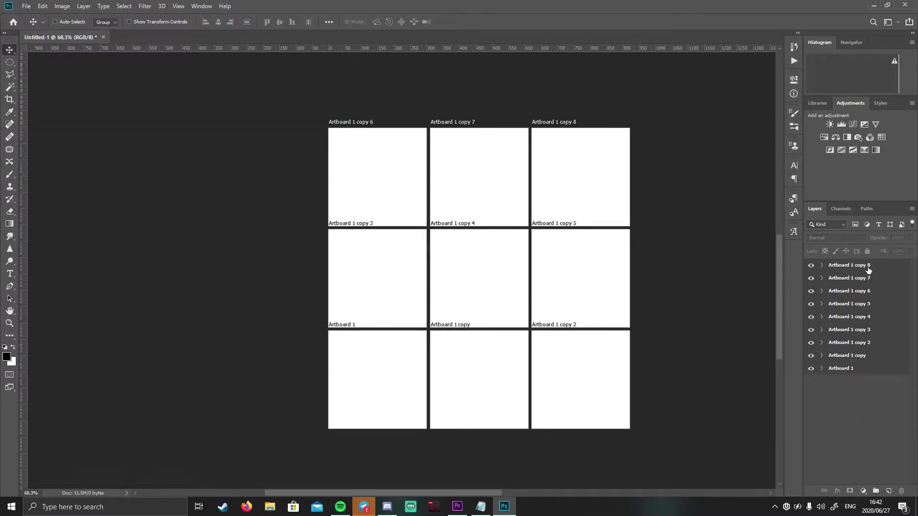
pyautogui.click(868, 271)
pyautogui.click(888, 491)
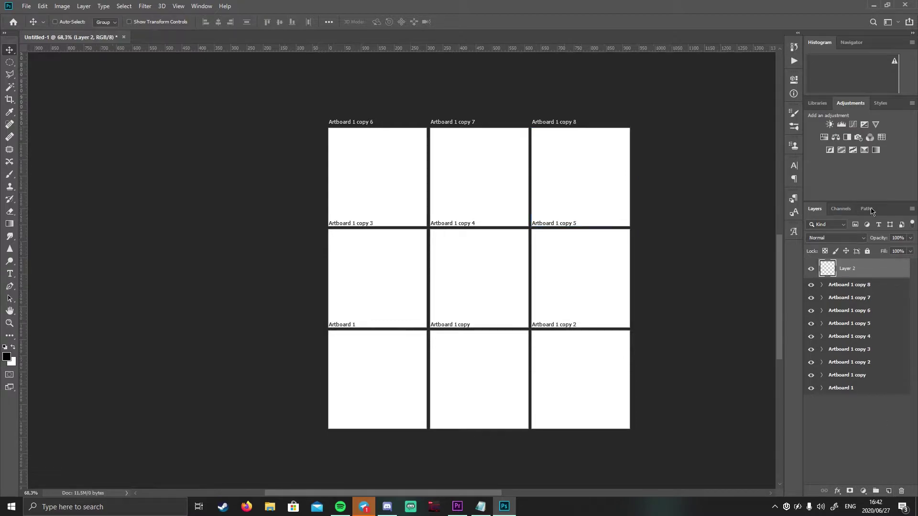
pyautogui.click(827, 425)
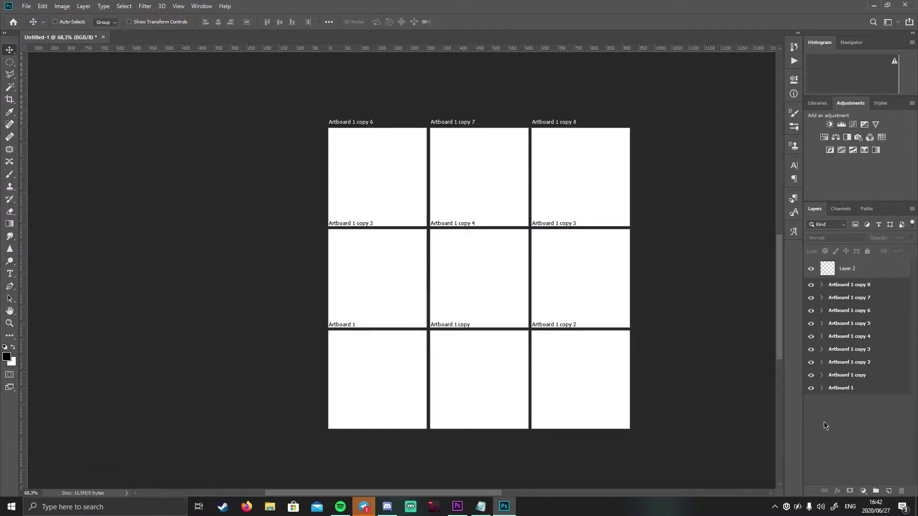
pyautogui.click(25, 6)
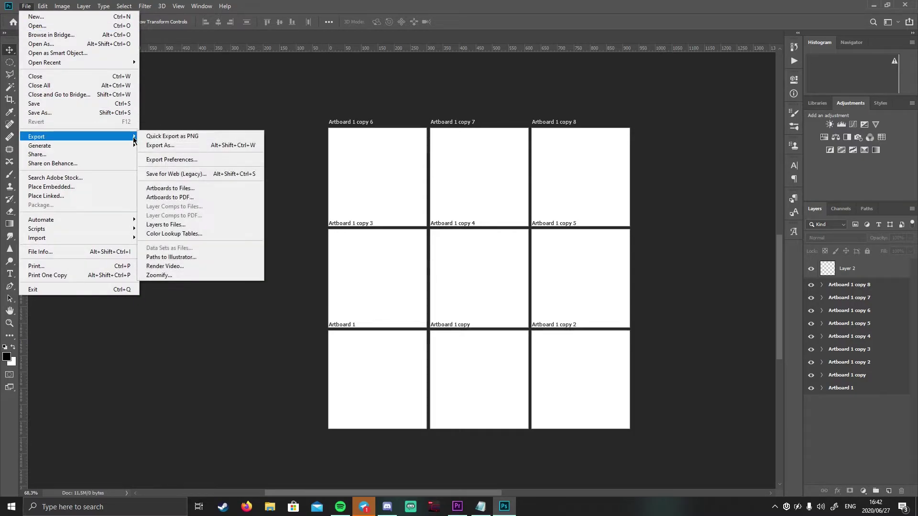
pyautogui.moveTo(59, 143)
pyautogui.click(61, 187)
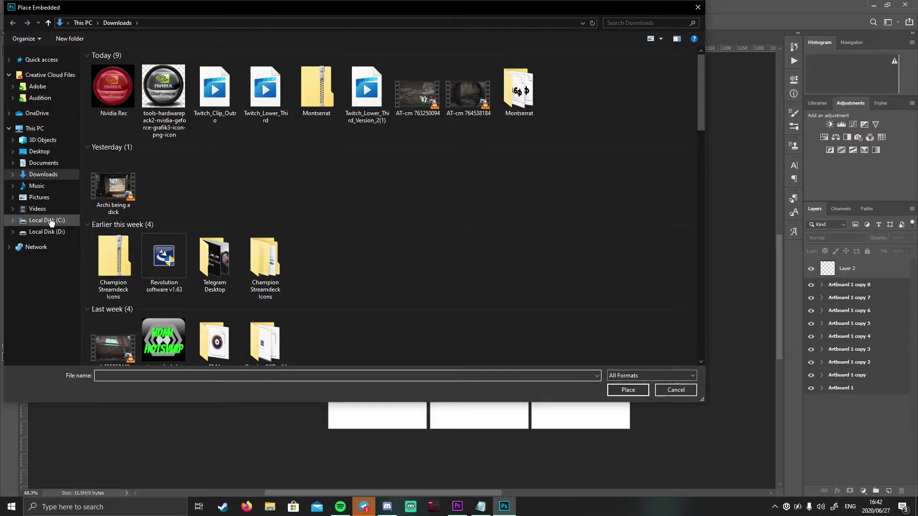
pyautogui.click(39, 197)
pyautogui.click(168, 294)
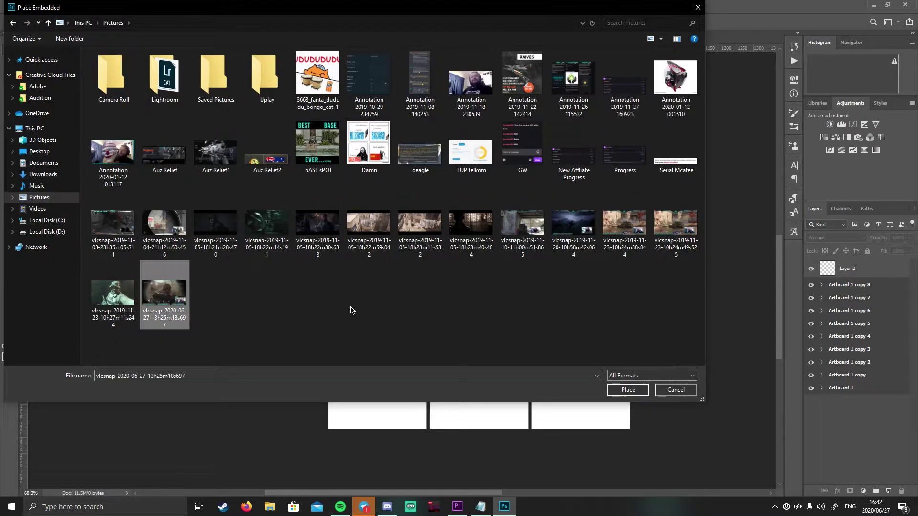
pyautogui.click(628, 390)
# Step: Enlarge and position the placed picture so that it covers the whole grid of nine artboards
pyautogui.moveTo(667, 249); pyautogui.dragTo(538, 194)
pyautogui.moveTo(629, 330); pyautogui.dragTo(775, 428)
pyautogui.moveTo(642, 268); pyautogui.dragTo(658, 279)
pyautogui.press('Return')
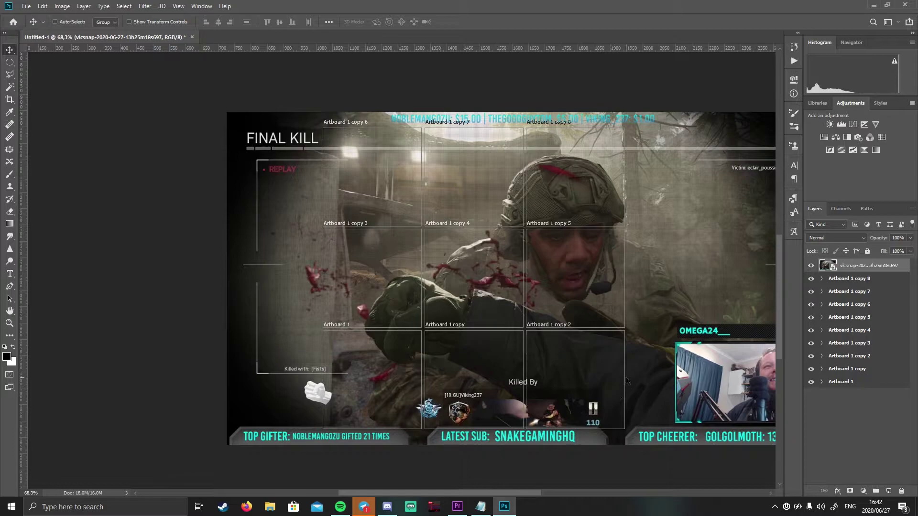
# Step: Nudge the placed picture slightly downward over the artboard grid
pyautogui.press('Down')
pyautogui.press('Down')
pyautogui.press('Down')
pyautogui.press('Down')
pyautogui.press('Down')
pyautogui.press('Down')
pyautogui.press('Down')
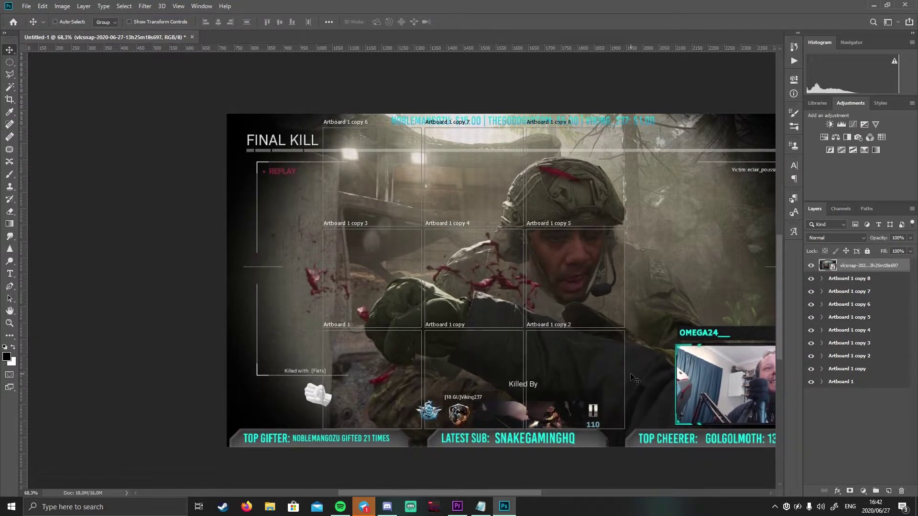
pyautogui.press('Down')
pyautogui.press('Down')
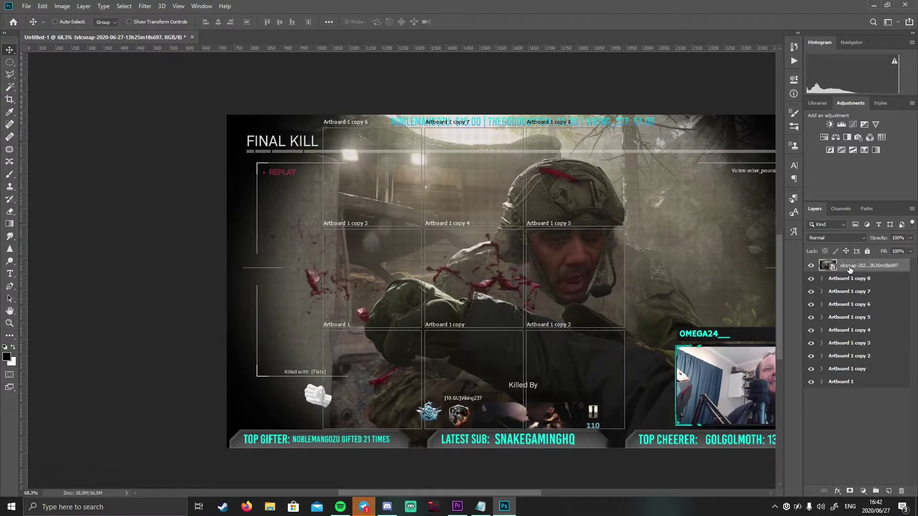
# Step: Copy the picture layer into the three top-row artboards: Artboard 1 copy 8, copy 7 and copy 6
pyautogui.click(822, 280)
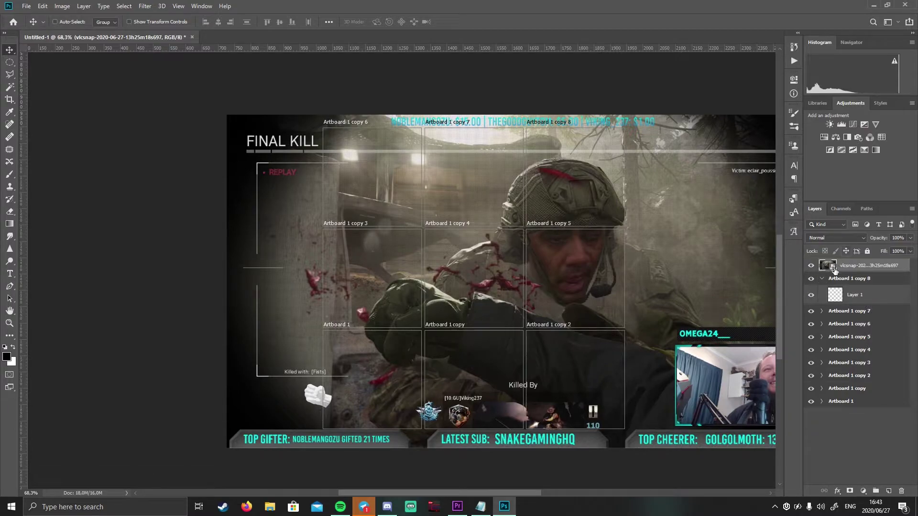
pyautogui.click(822, 277)
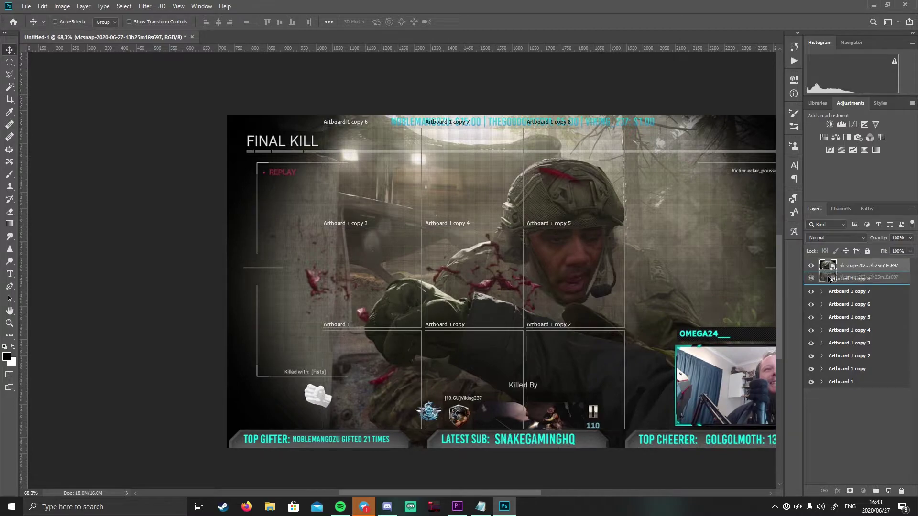
pyautogui.click(829, 280)
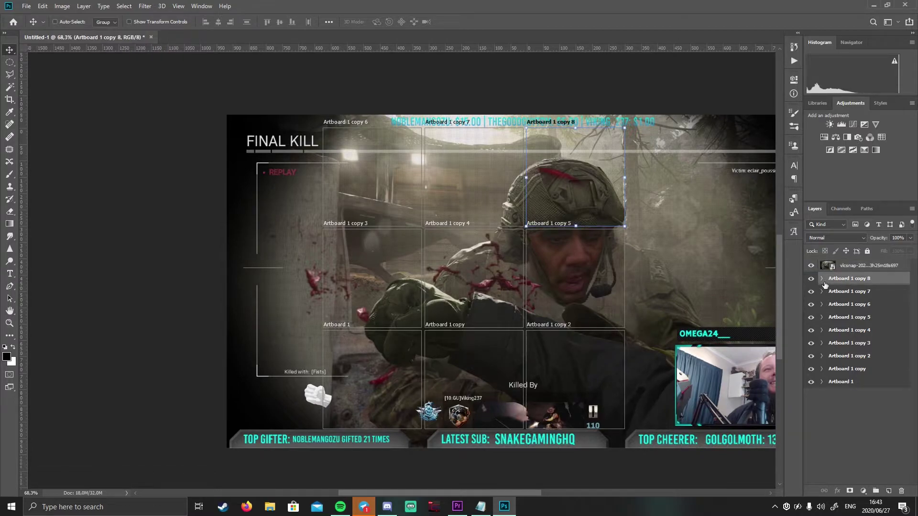
pyautogui.click(829, 289)
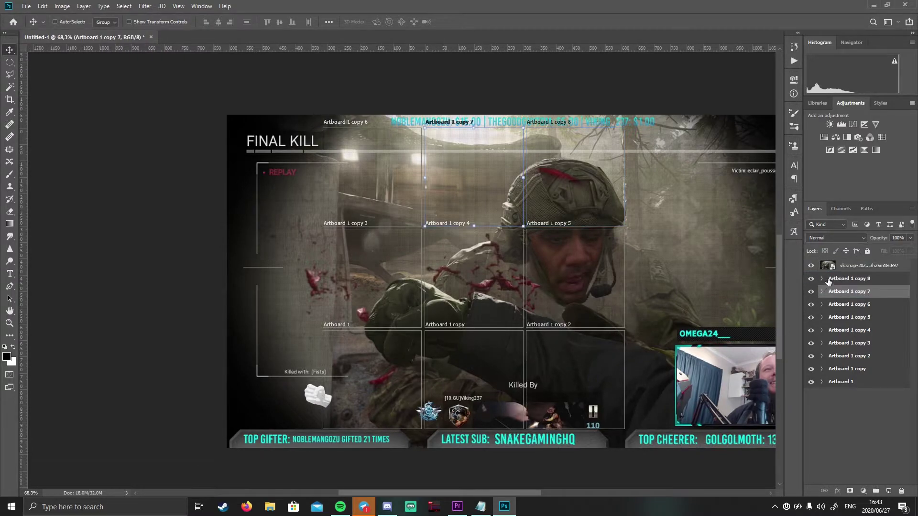
pyautogui.click(829, 304)
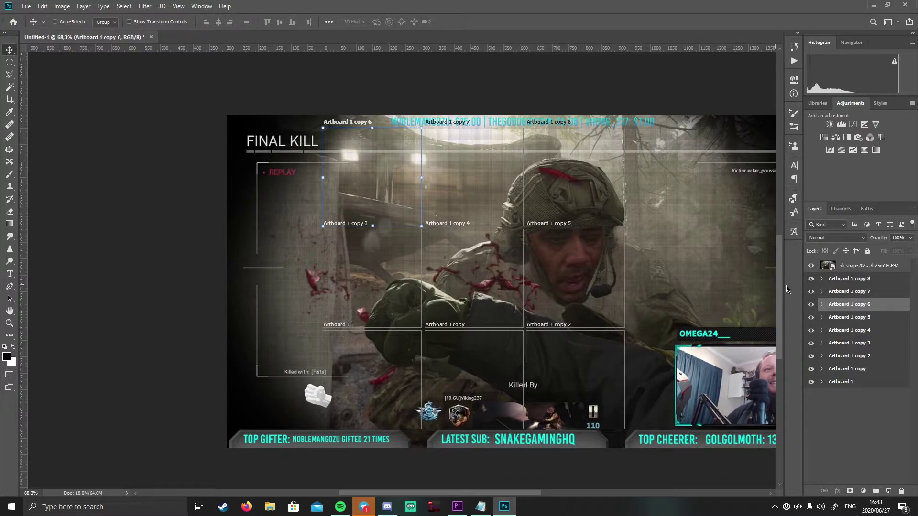
# Step: Copy the picture layer into the remaining six artboards, from Artboard 1 copy 5 down to Artboard 1, and hide the original layer
pyautogui.click(832, 317)
pyautogui.hotkey('alt', '[')
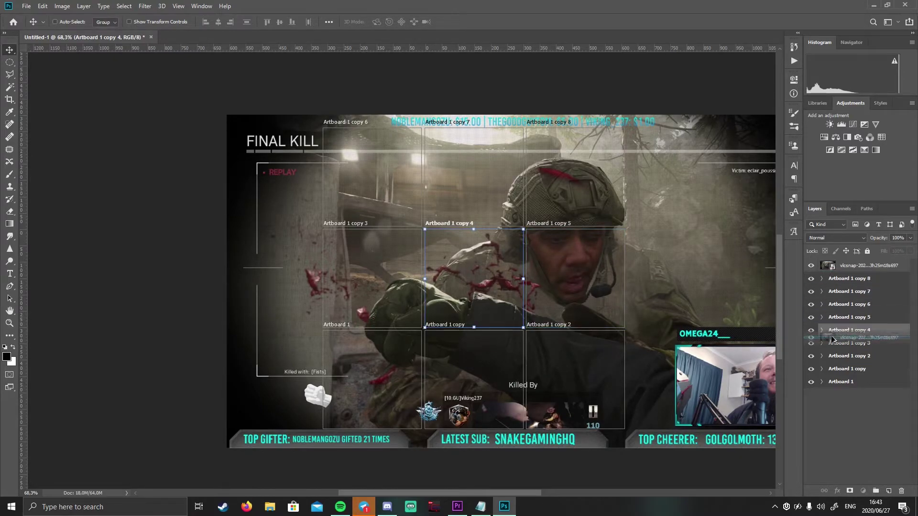
pyautogui.hotkey('alt', '[')
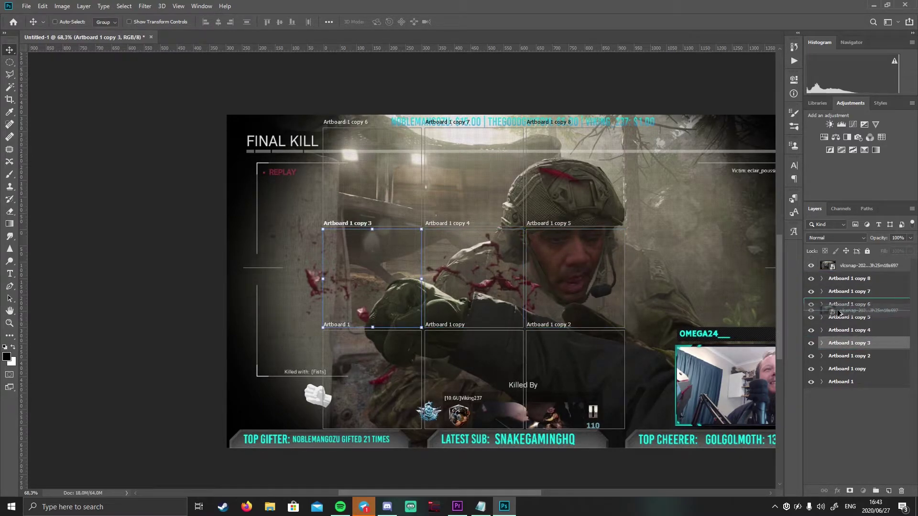
pyautogui.hotkey('alt', '[')
pyautogui.hotkey('alt', '[')
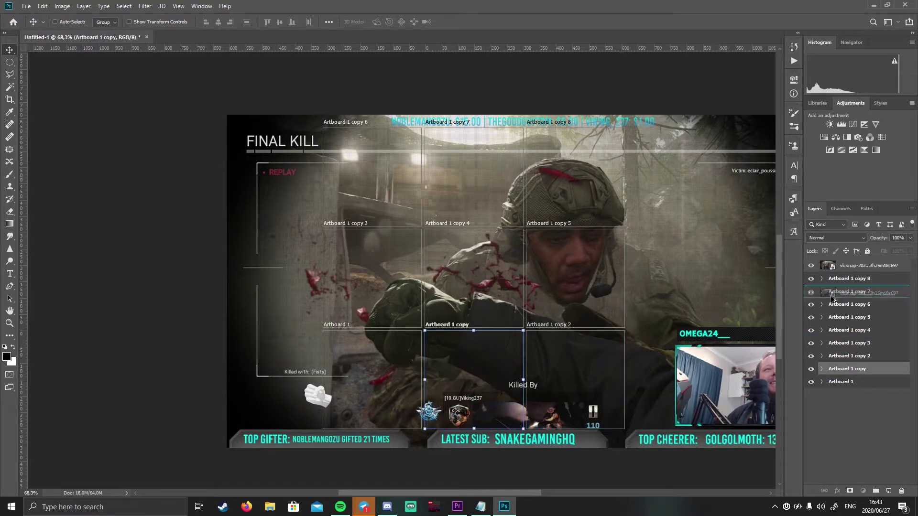
pyautogui.click(840, 381)
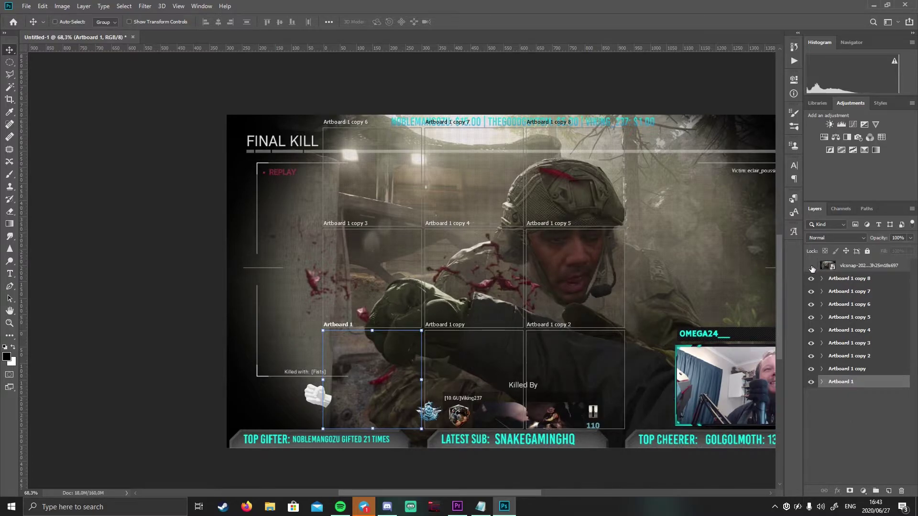
pyautogui.click(811, 266)
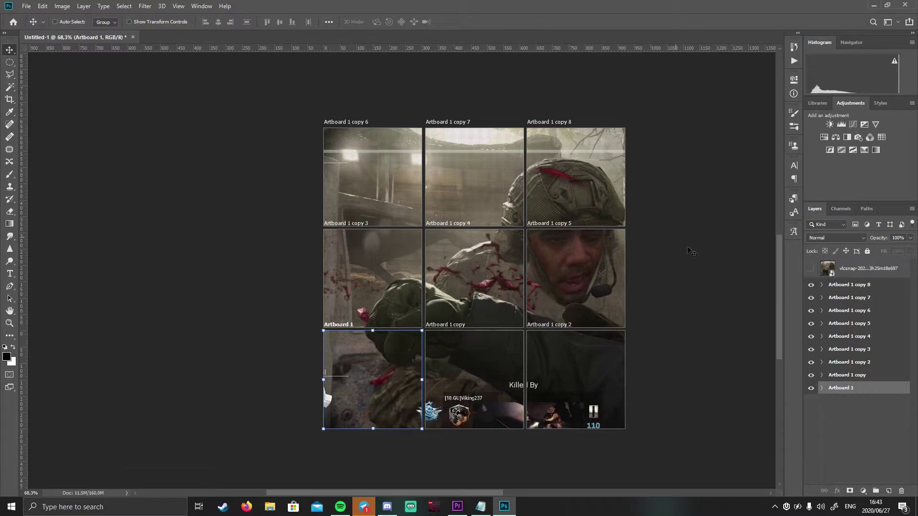
pyautogui.click(881, 375)
pyautogui.click(895, 366)
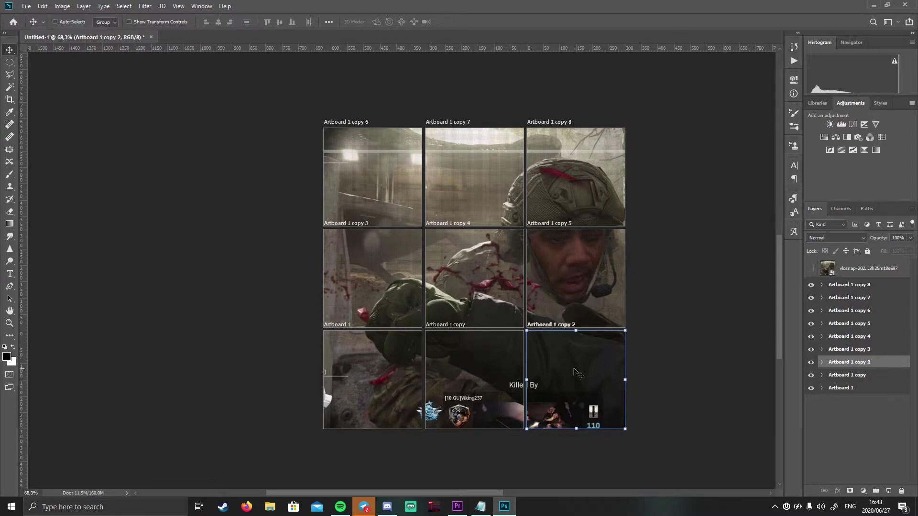
pyautogui.click(882, 375)
pyautogui.click(872, 388)
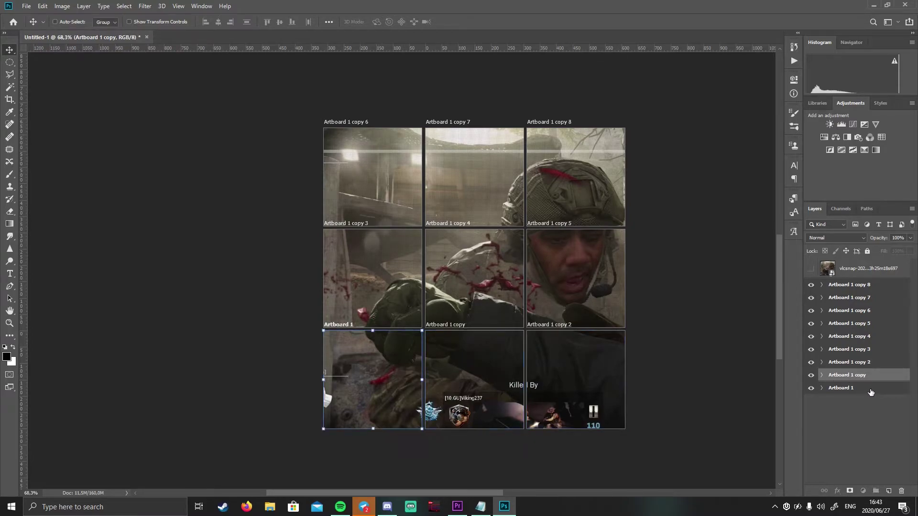
# Step: Select the artboards one after another to check which grid tile each artboard layer belongs to
pyautogui.click(876, 325)
pyautogui.click(877, 340)
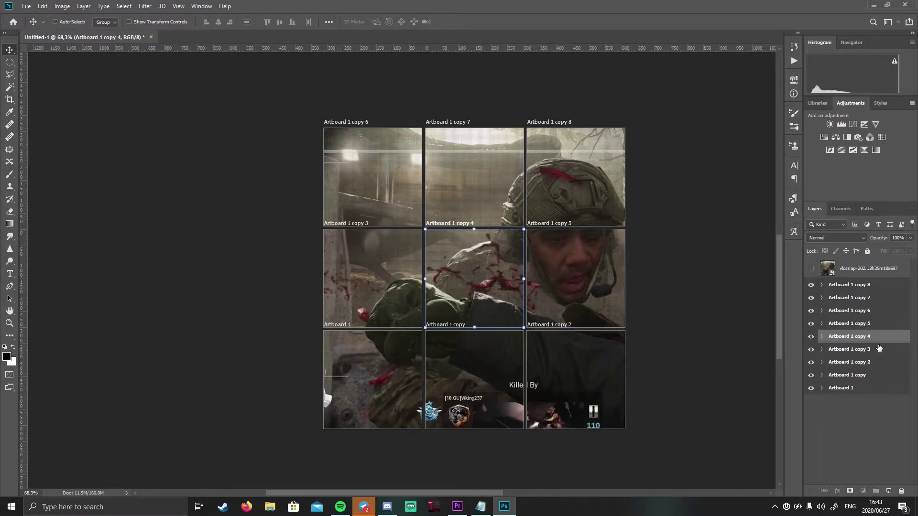
pyautogui.keyDown('ctrl'); pyautogui.click(878, 342); pyautogui.keyUp('ctrl')
pyautogui.click(870, 349)
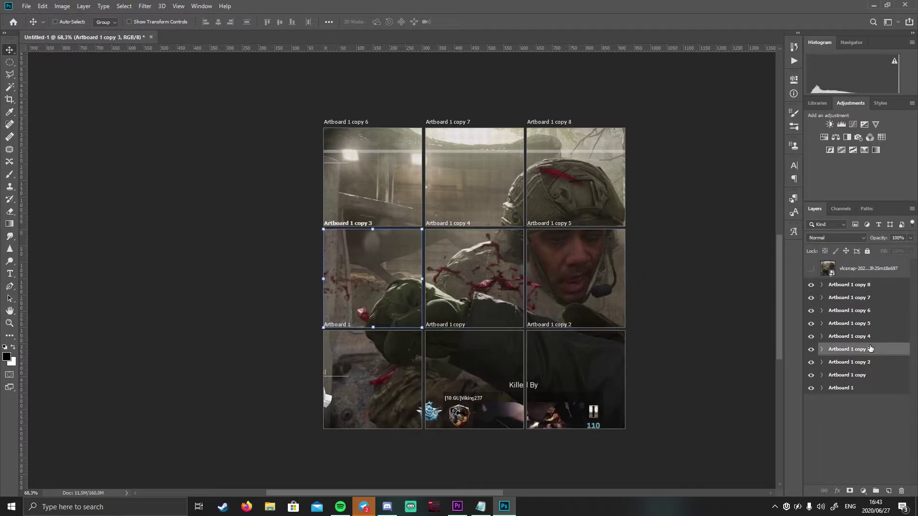
pyautogui.click(878, 286)
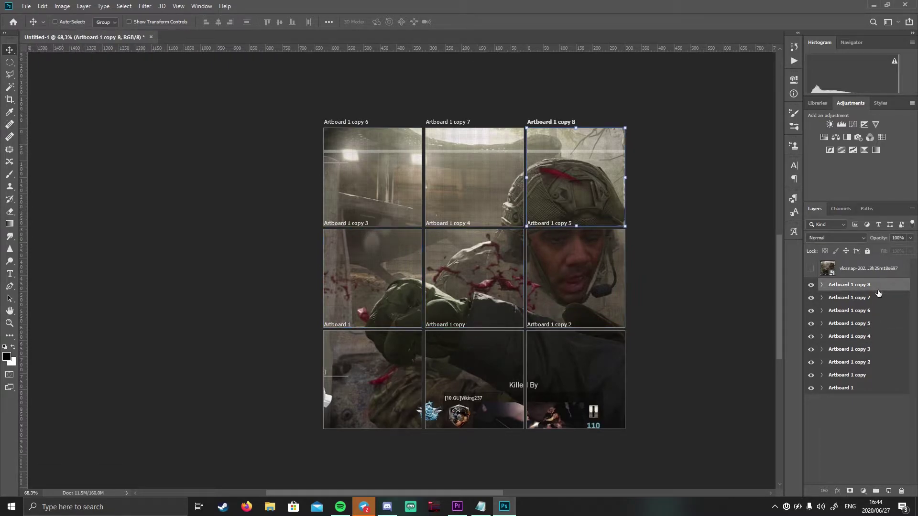
pyautogui.click(879, 298)
pyautogui.click(880, 312)
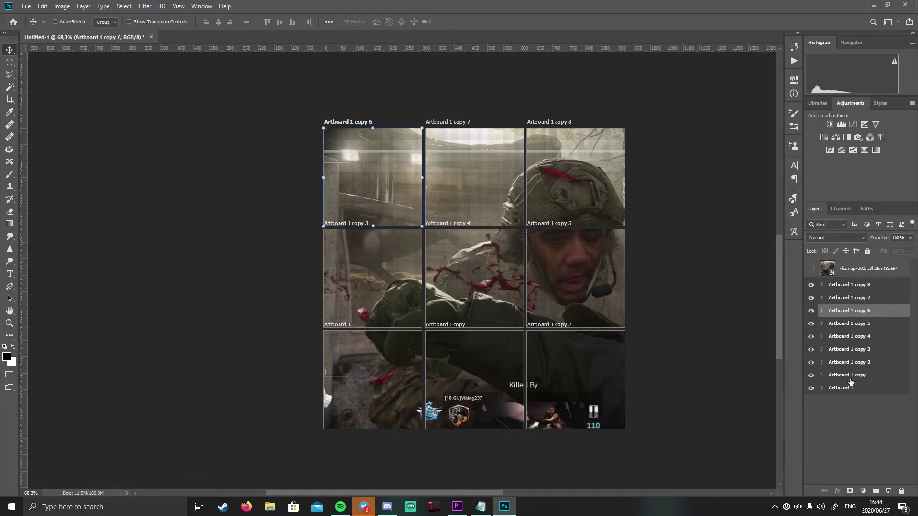
pyautogui.click(844, 389)
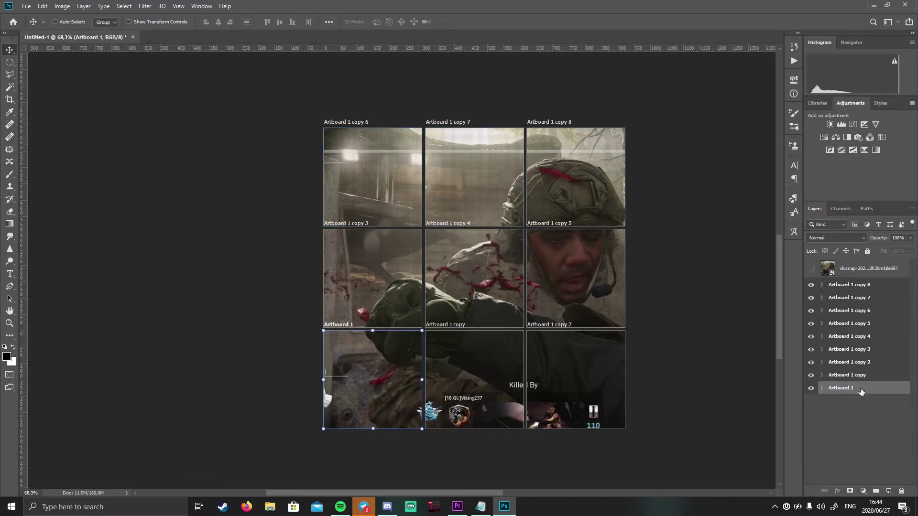
pyautogui.click(874, 364)
pyautogui.moveTo(859, 350); pyautogui.dragTo(862, 389)
pyautogui.doubleClick(862, 387)
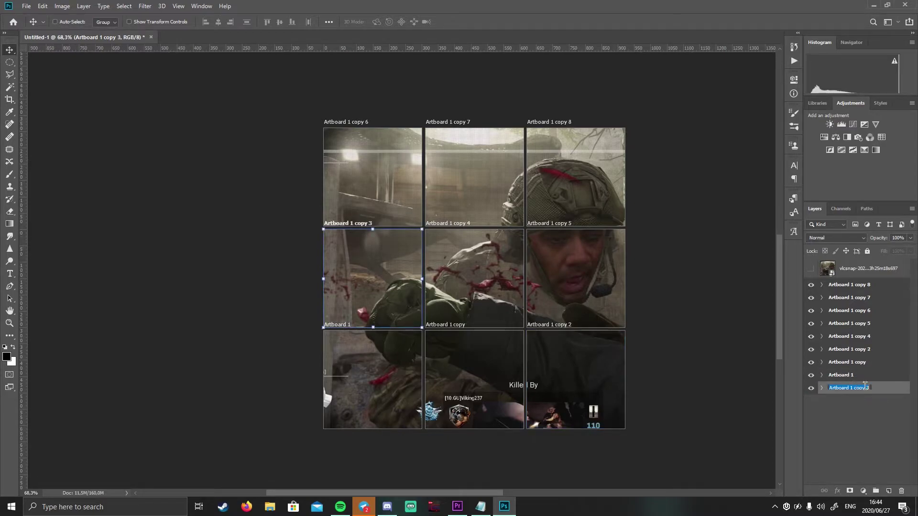
pyautogui.click(859, 414)
pyautogui.moveTo(888, 393); pyautogui.dragTo(880, 363)
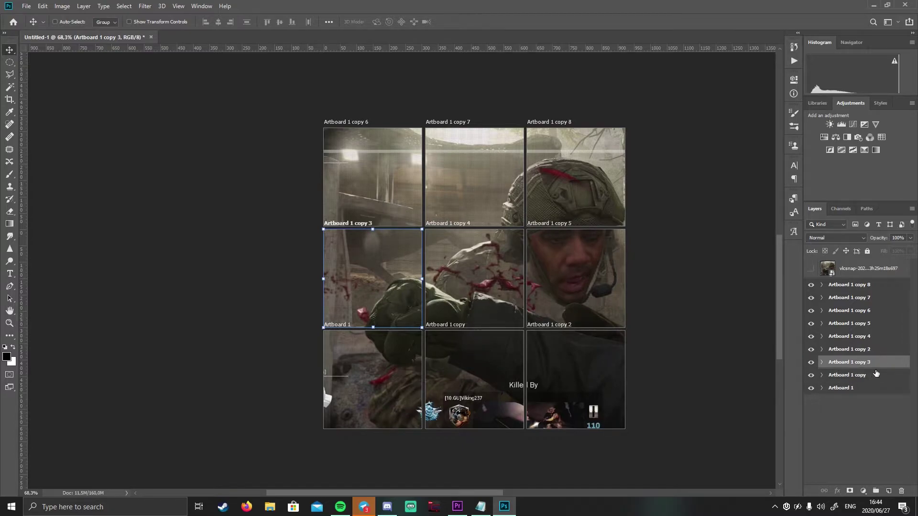
# Step: Move Artboard 1 copy 2 to the bottom of the layer stack and rename it 1
pyautogui.click(879, 350)
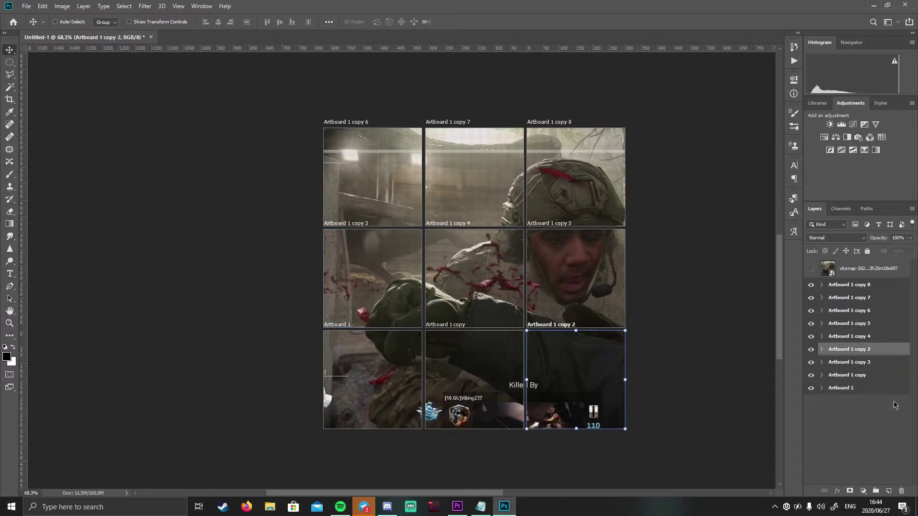
pyautogui.moveTo(883, 361); pyautogui.dragTo(870, 387)
pyautogui.doubleClick(870, 386)
pyautogui.write('1')
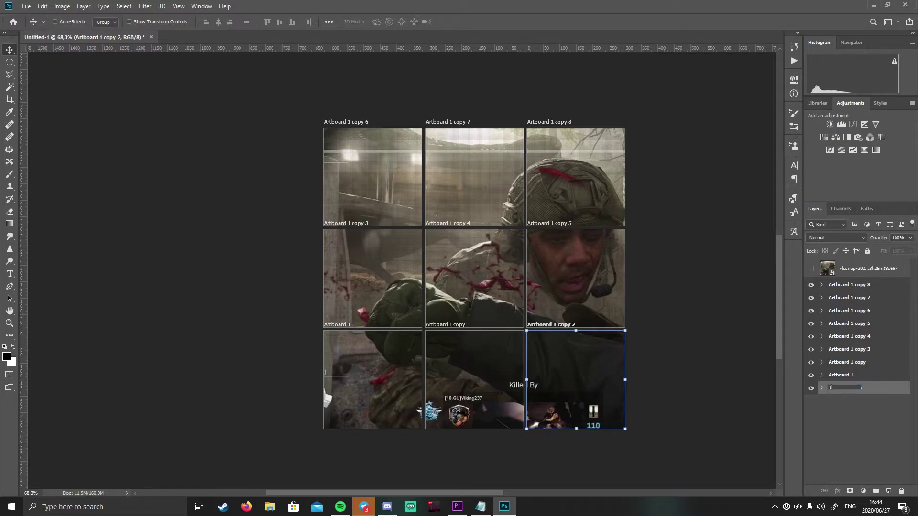
pyautogui.press('Return')
# Step: Move Artboard 1 copy directly above artboard 1 in the layer stack and rename it 2
pyautogui.moveTo(873, 363); pyautogui.dragTo(860, 379)
pyautogui.doubleClick(853, 380)
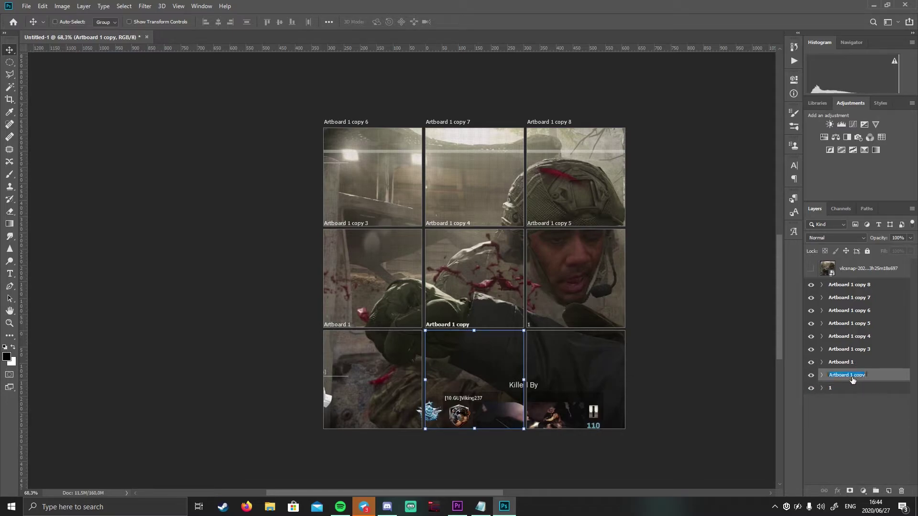
pyautogui.write('2')
pyautogui.press('Return')
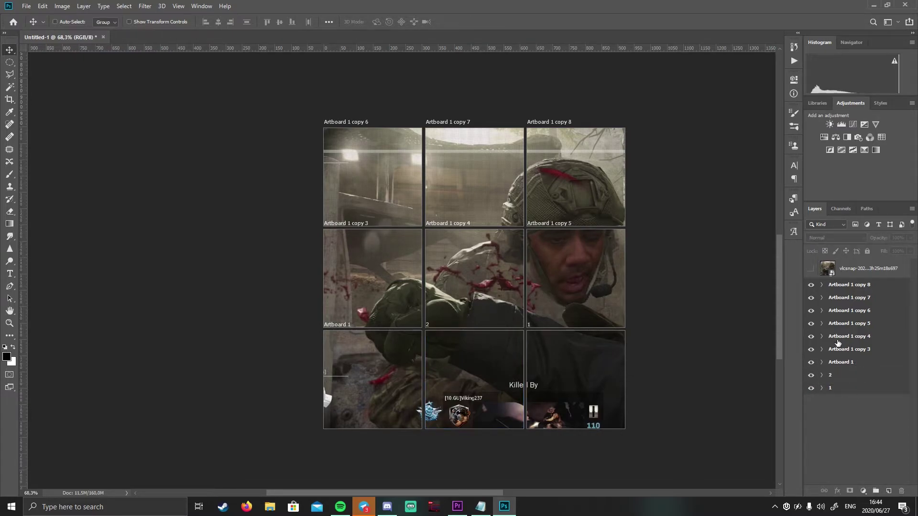
# Step: Rename Artboard 1, the bottom-row tile directly above artboard 2 in the stack, as 3
pyautogui.click(854, 350)
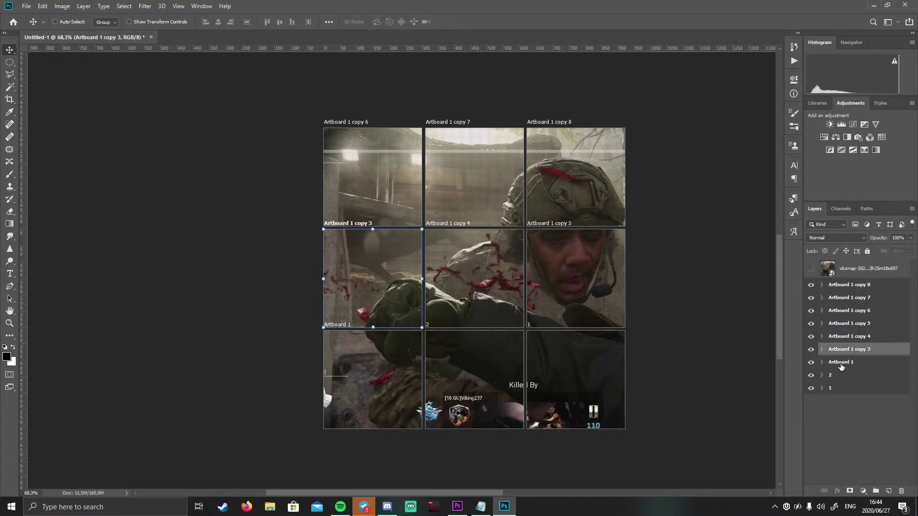
pyautogui.click(874, 363)
pyautogui.doubleClick(844, 362)
pyautogui.write('3')
pyautogui.press('Return')
# Step: Move Artboard 1 copy 5 directly above artboard 3 in the layer stack and rename it 4
pyautogui.click(861, 325)
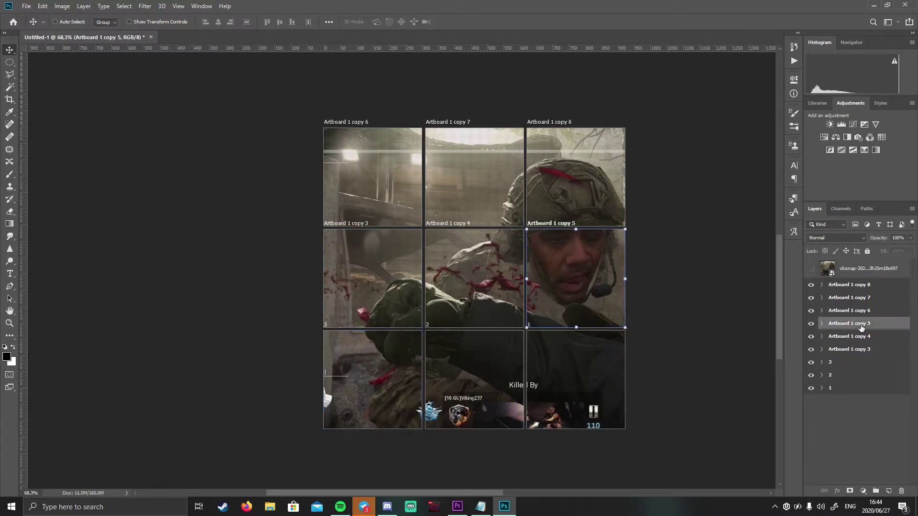
pyautogui.moveTo(861, 327); pyautogui.dragTo(853, 354)
pyautogui.doubleClick(853, 353)
pyautogui.write('4')
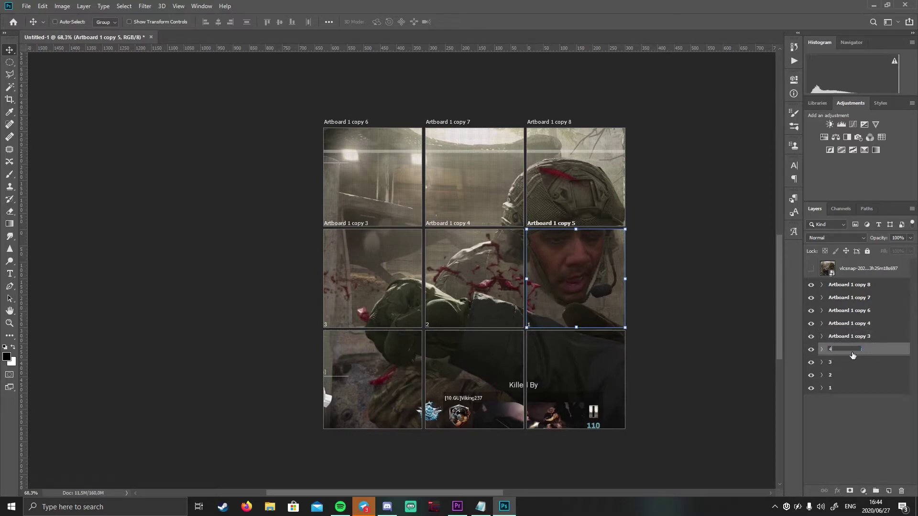
pyautogui.click(866, 434)
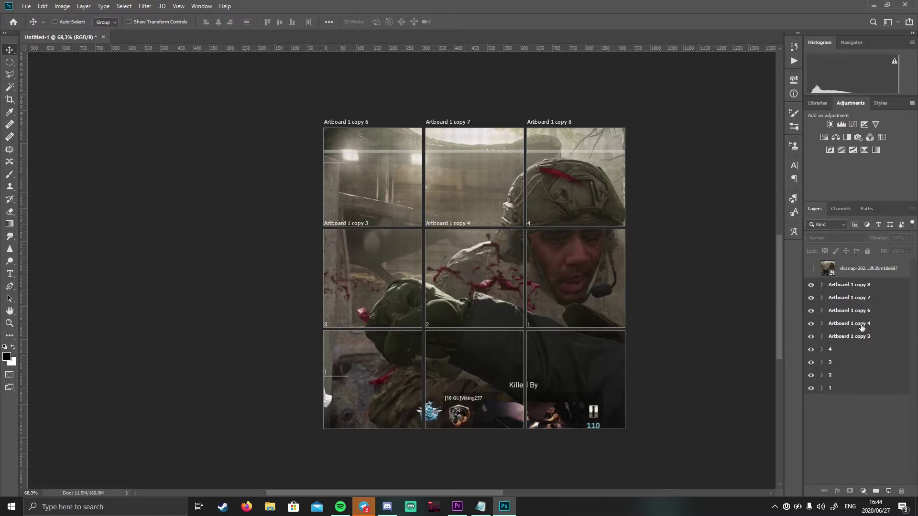
# Step: Place Artboard 1 copy 4 directly above artboard 4 and rename it 5, and rename Artboard 1 copy 3 as 6
pyautogui.doubleClick(858, 323)
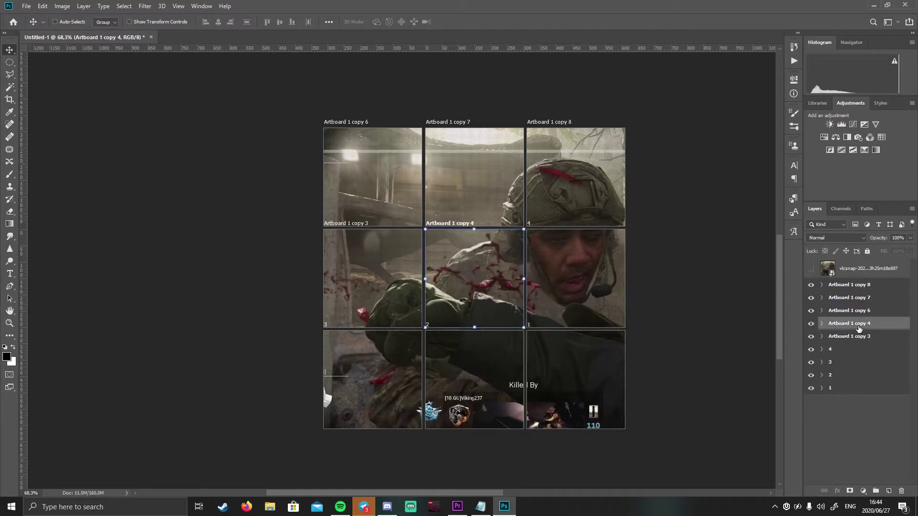
pyautogui.write('5')
pyautogui.press('Return')
pyautogui.doubleClick(851, 323)
pyautogui.write('6')
pyautogui.press('Return')
# Step: Place Artboard 1 copy 8 directly above artboard 6 in the layer stack and rename it 7
pyautogui.click(856, 311)
pyautogui.moveTo(857, 298); pyautogui.dragTo(858, 321)
pyautogui.doubleClick(858, 311)
pyautogui.write('7')
# Step: Place Artboard 1 copy 7 directly above artboard 7 and rename it 8, and rename Artboard 1 copy 6 as 9
pyautogui.click(851, 298)
pyautogui.moveTo(851, 286); pyautogui.dragTo(852, 305)
pyautogui.doubleClick(852, 298)
pyautogui.write('8')
pyautogui.doubleClick(851, 285)
pyautogui.write('9')
pyautogui.click(851, 454)
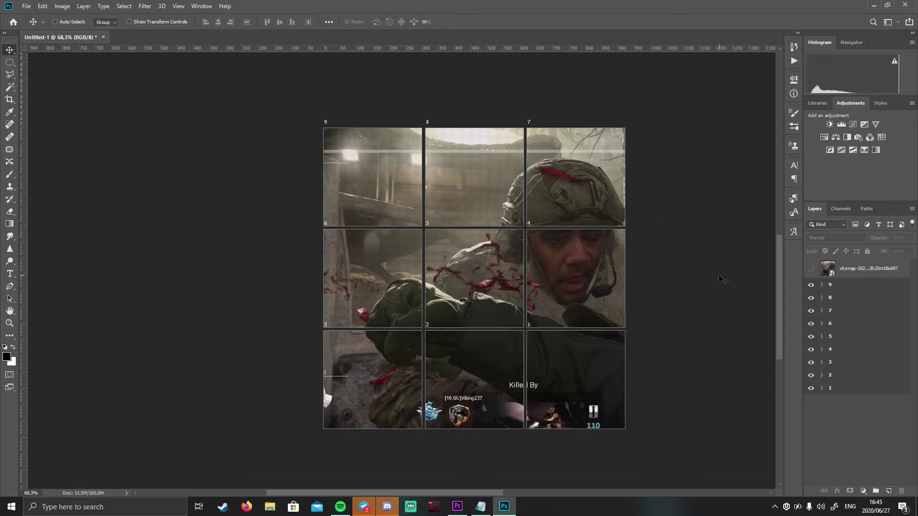
# Step: Start an Artboards to Files export and browse to Desktop\Photoshop Tut\Finals for Upload for the destination
pyautogui.click(27, 8)
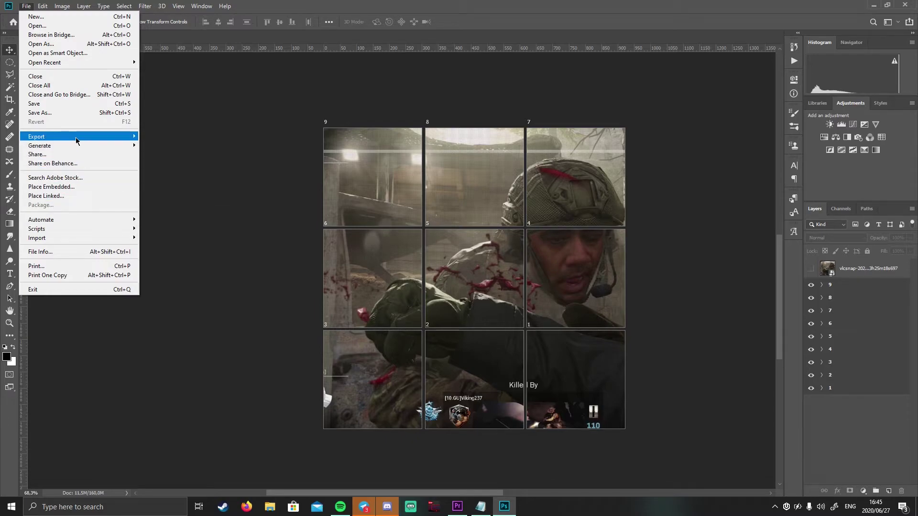
pyautogui.moveTo(79, 138)
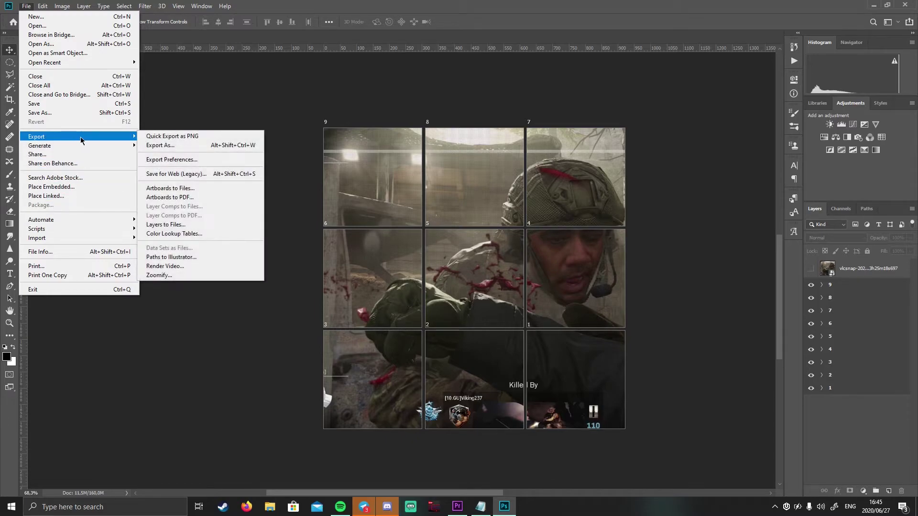
pyautogui.click(168, 192)
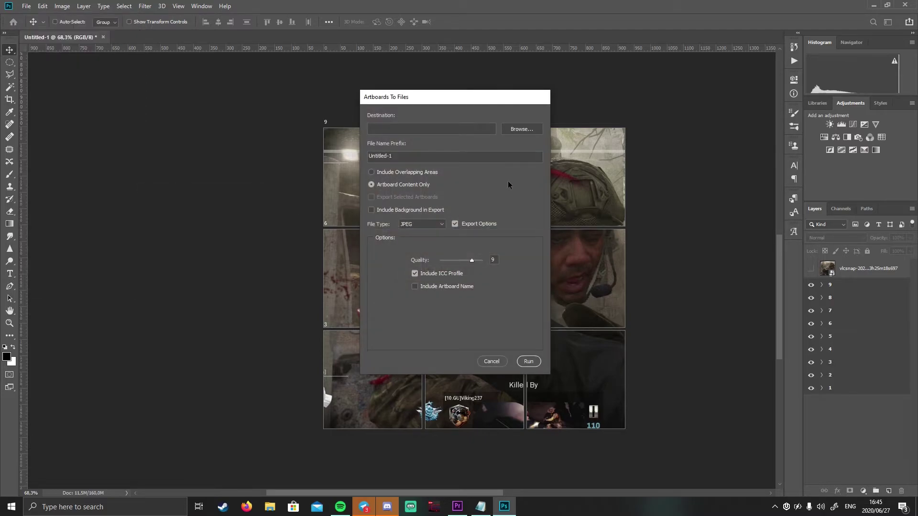
pyautogui.click(521, 129)
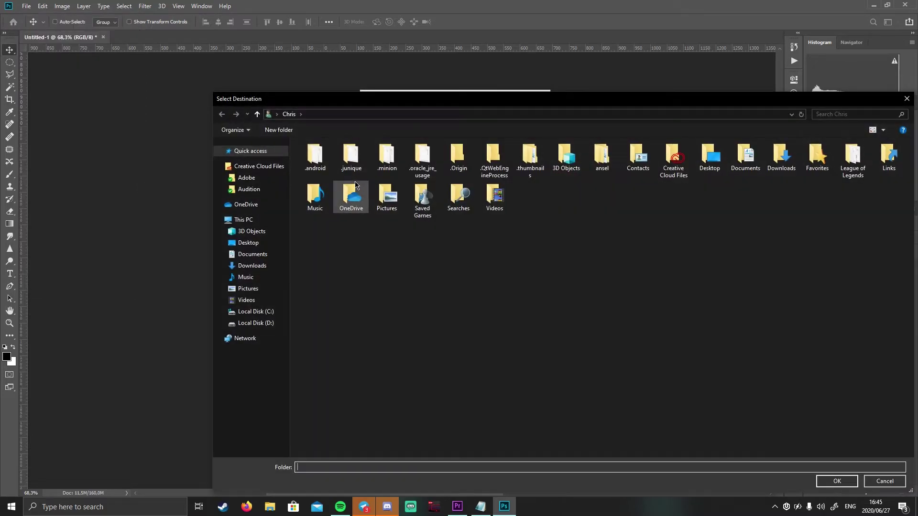
pyautogui.click(253, 243)
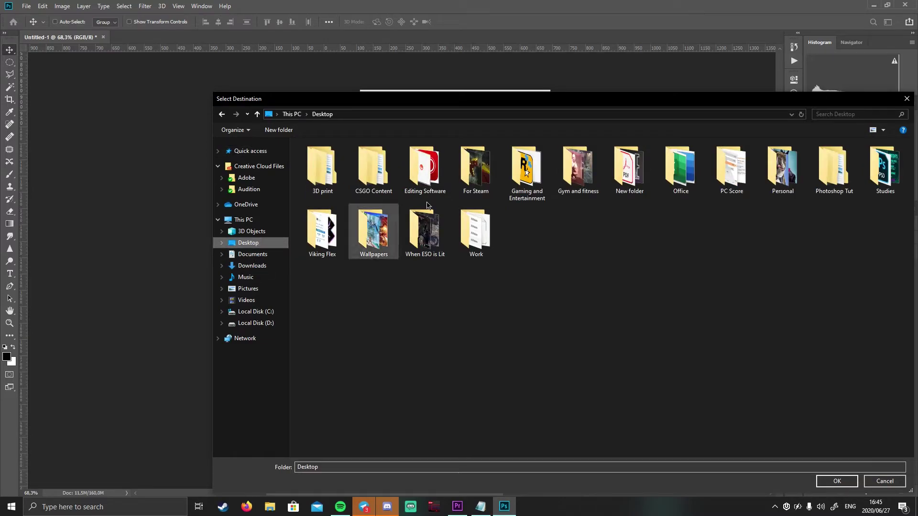
pyautogui.doubleClick(835, 170)
pyautogui.doubleClick(344, 158)
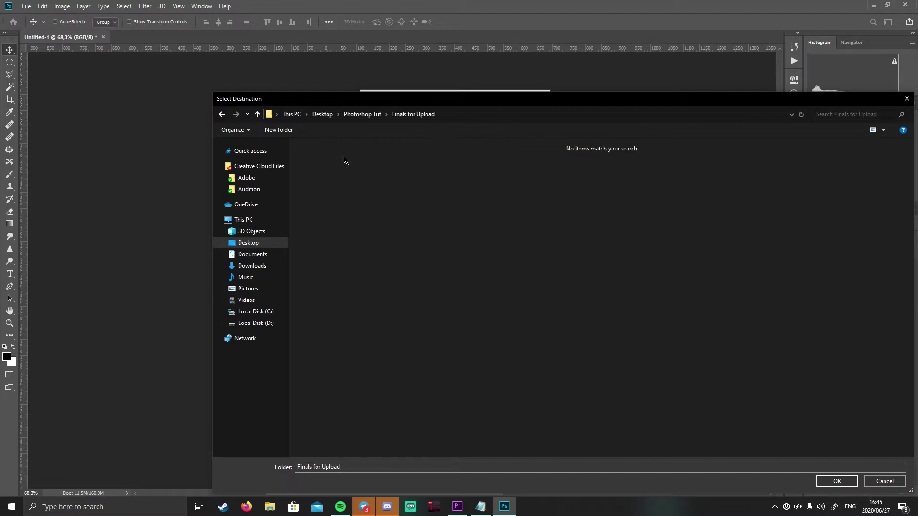
# Step: Create a folder named 9x9 Grid inside Finals for Upload and set it as the export destination
pyautogui.rightClick(382, 231)
pyautogui.moveTo(430, 330)
pyautogui.click(526, 329)
pyautogui.write('9x9 Grid')
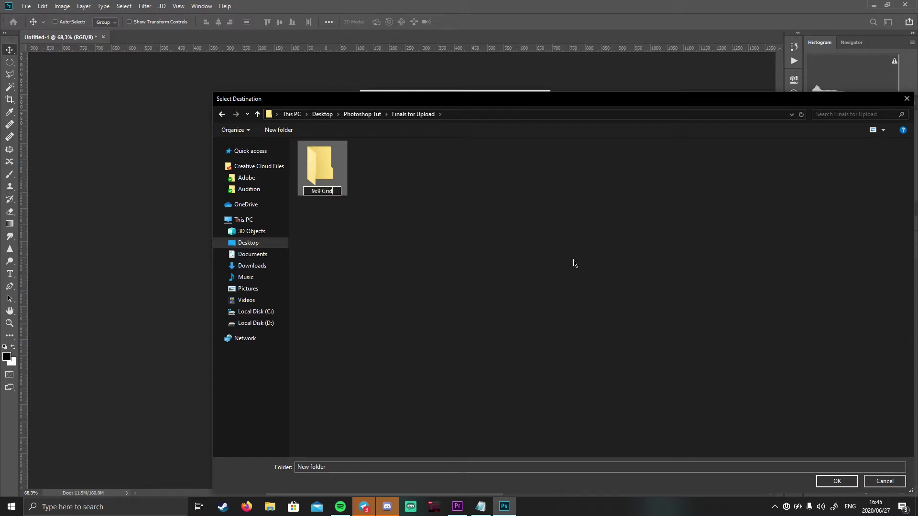
pyautogui.press('Return')
pyautogui.press('Return')
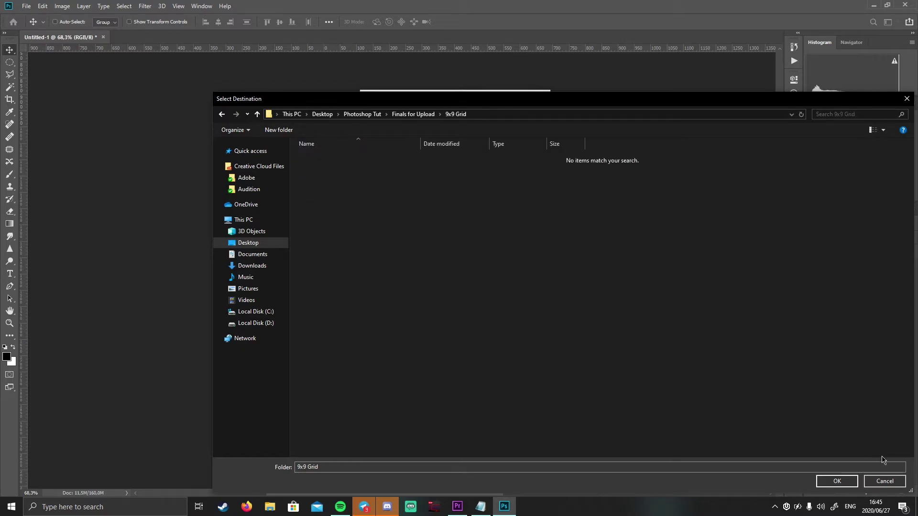
pyautogui.click(826, 482)
# Step: Export the artboards as JPEG files with the file name prefix TKO and quality 12
pyautogui.doubleClick(402, 154)
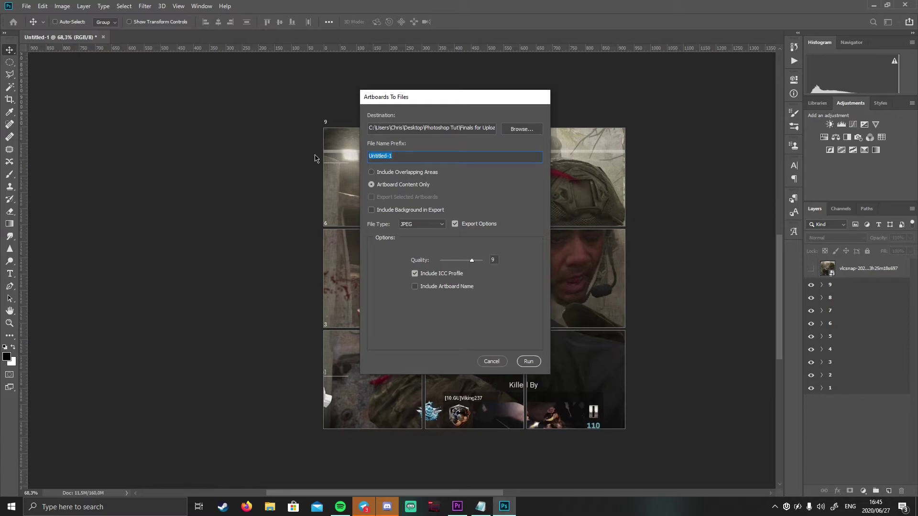
pyautogui.write('T')
pyautogui.moveTo(476, 262); pyautogui.dragTo(482, 262)
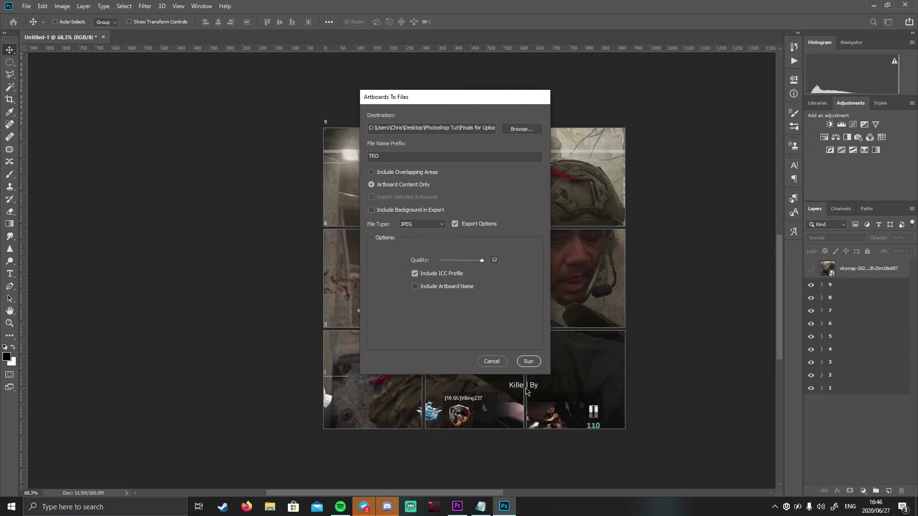
pyautogui.doubleClick(387, 159)
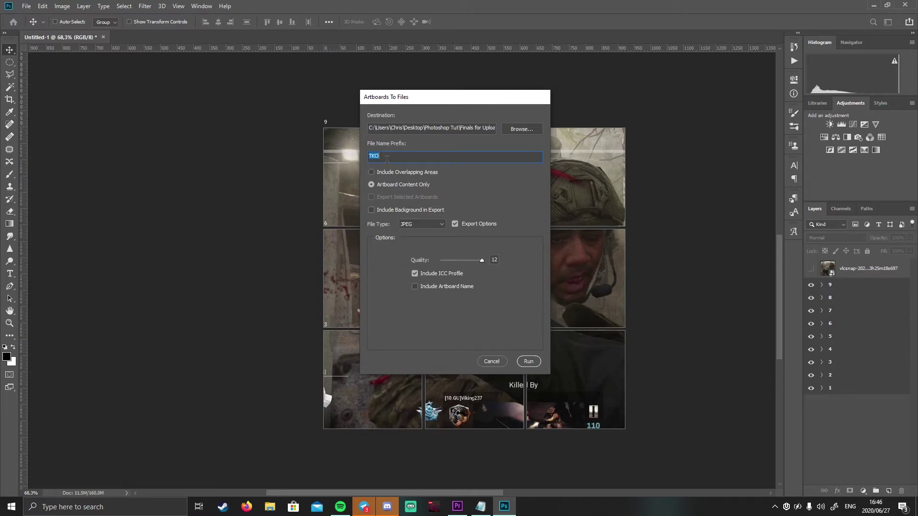
pyautogui.click(387, 160)
pyautogui.click(528, 361)
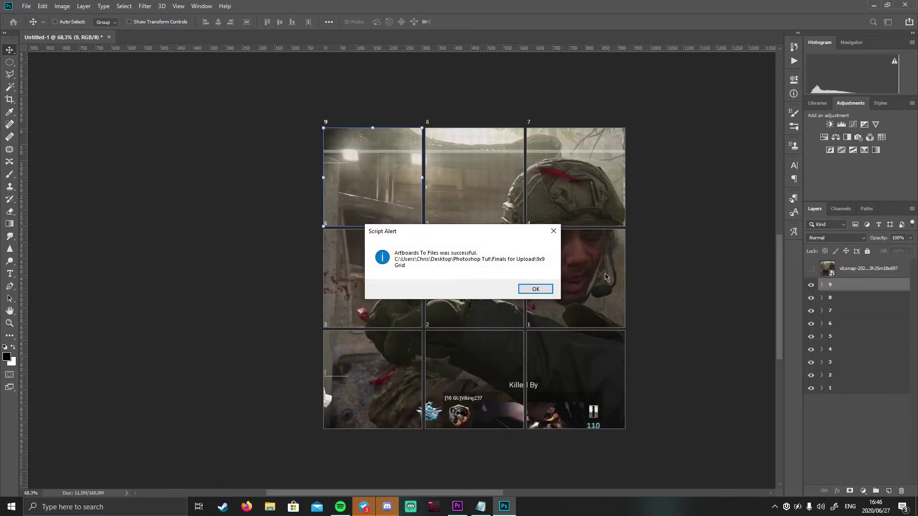
pyautogui.click(536, 289)
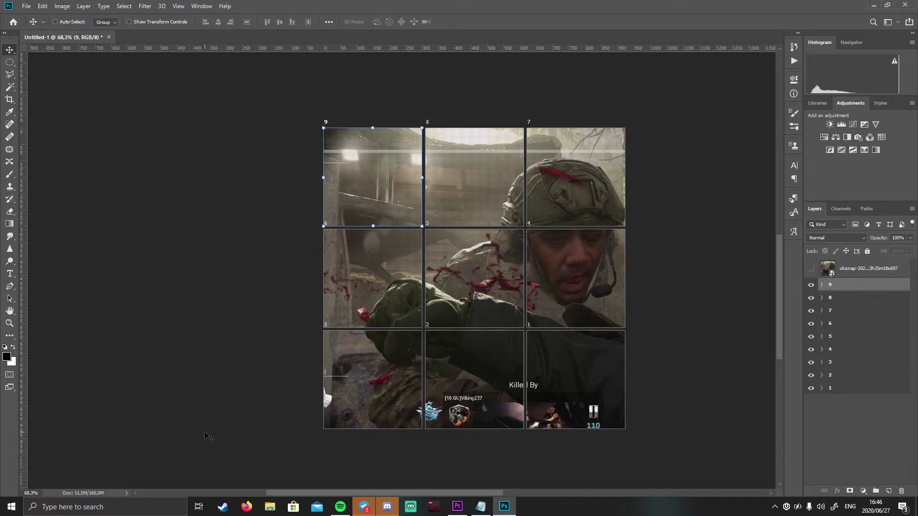
# Step: Switch to File Explorer, go to the 9x9 Grid folder in Finals for Upload and open the TKO_01 image
pyautogui.click(270, 506)
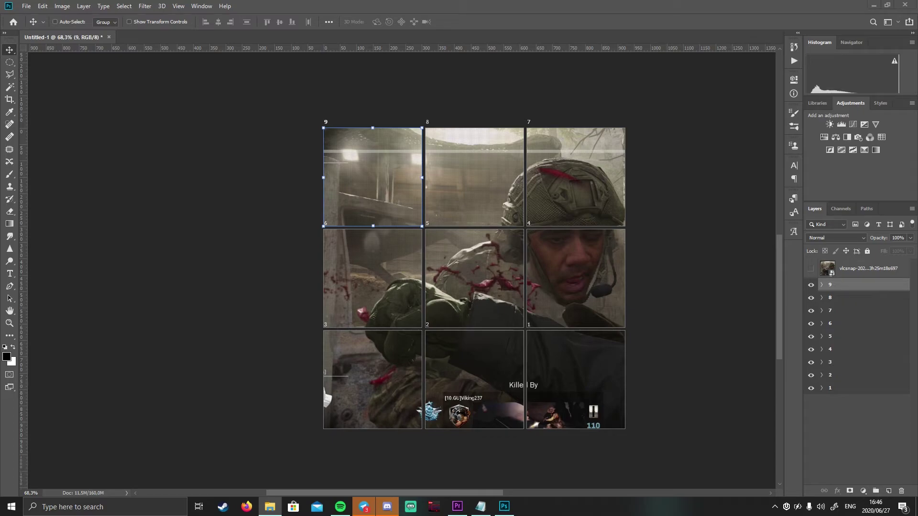
pyautogui.hotkey('alt', 'Tab')
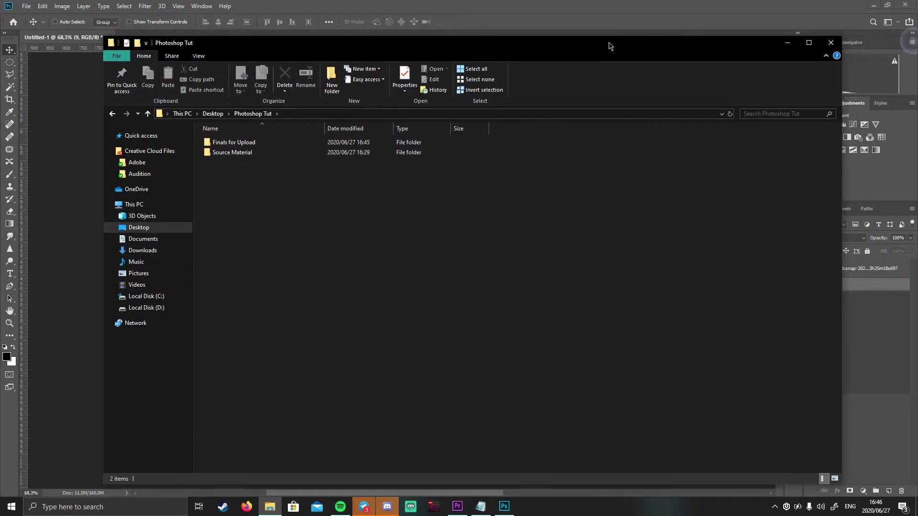
pyautogui.doubleClick(254, 150)
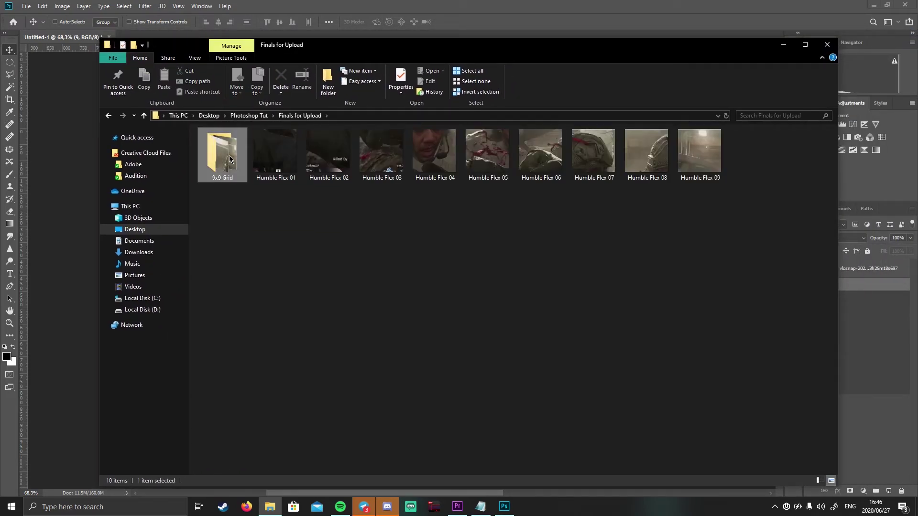
pyautogui.doubleClick(228, 156)
pyautogui.click(228, 167)
pyautogui.doubleClick(214, 161)
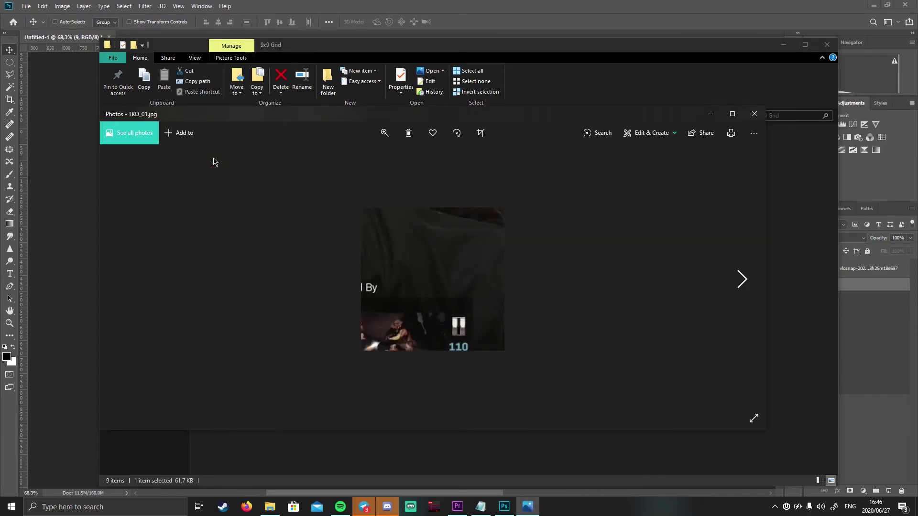
# Step: Look through the exported tiles up to TKO_09 and close the image viewer
pyautogui.press('Right')
pyautogui.press('Right')
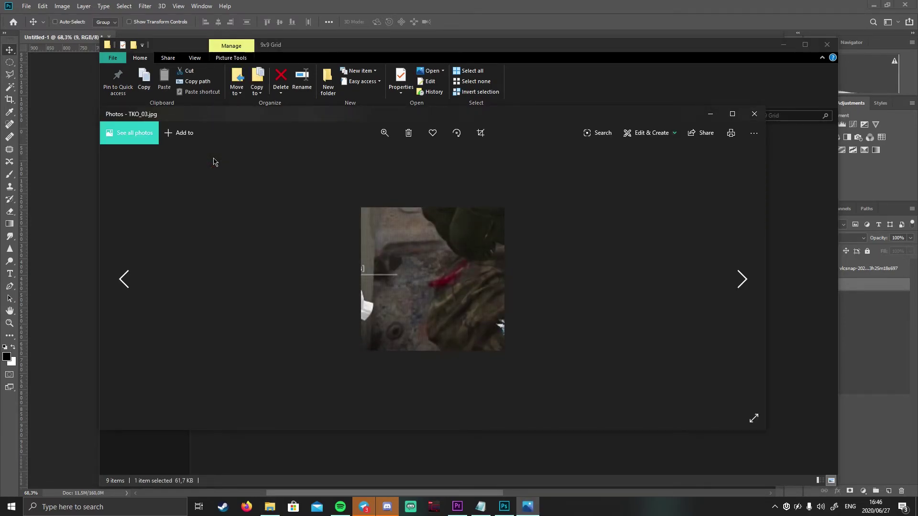
pyautogui.press('Right')
pyautogui.press('Right')
pyautogui.press('Right')
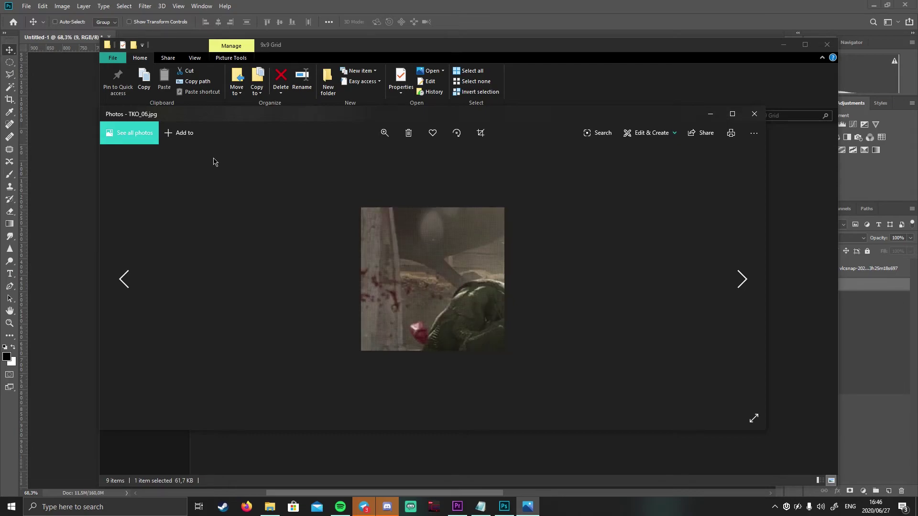
pyautogui.press('Right')
pyautogui.press('Right')
pyautogui.press('Right')
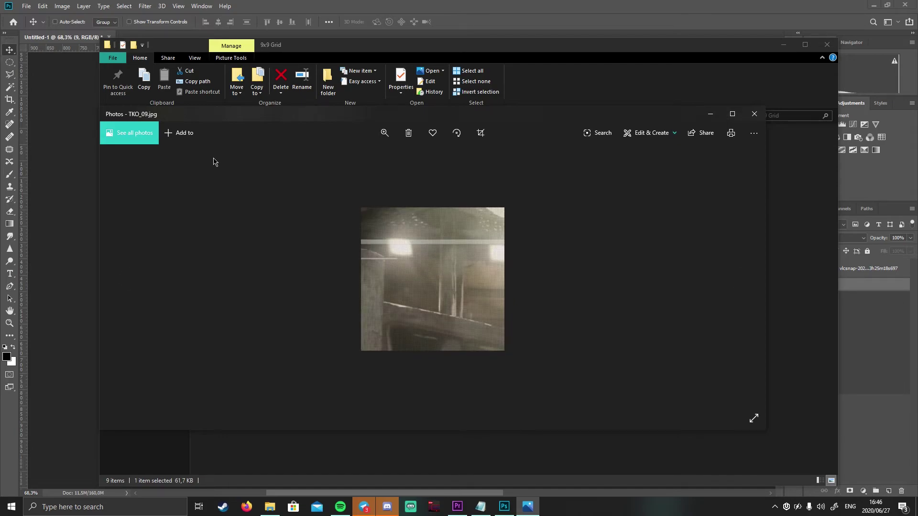
pyautogui.click(760, 116)
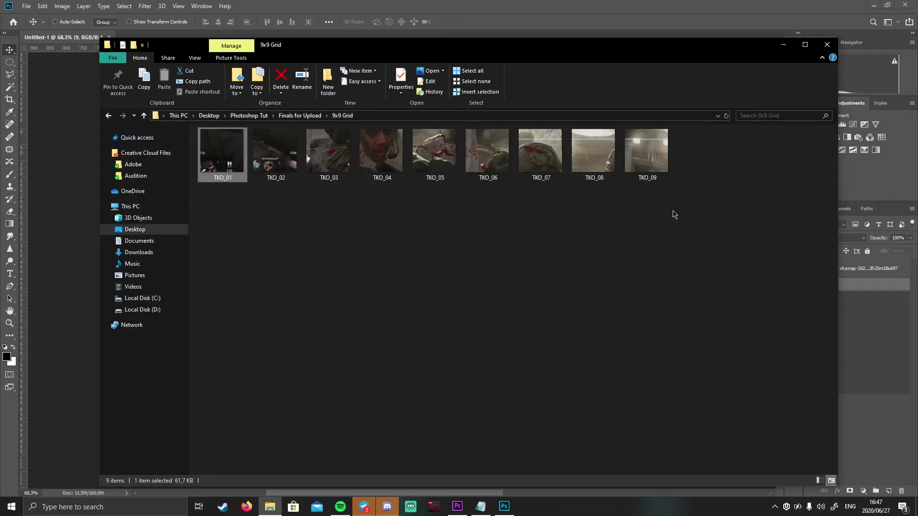